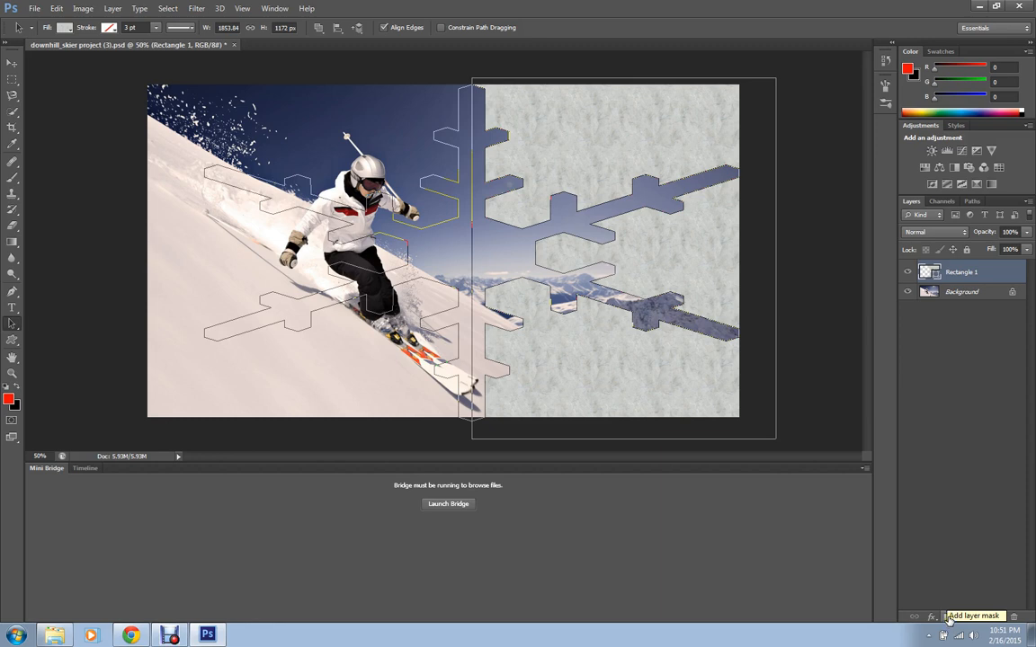
- Add a layer mask to Rectangle 1 and draw a white-to-black gradient on it from the image's right edge to the rectangle's left edge
{"action": "left_click", "coordinate": [950, 618]}
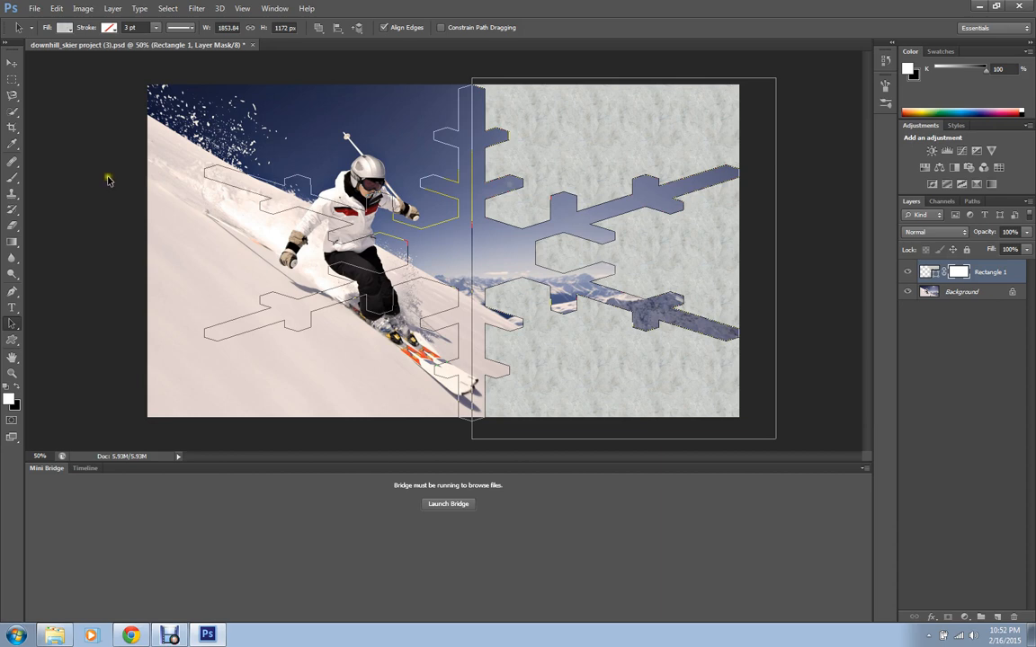
{"action": "left_click", "coordinate": [12, 244]}
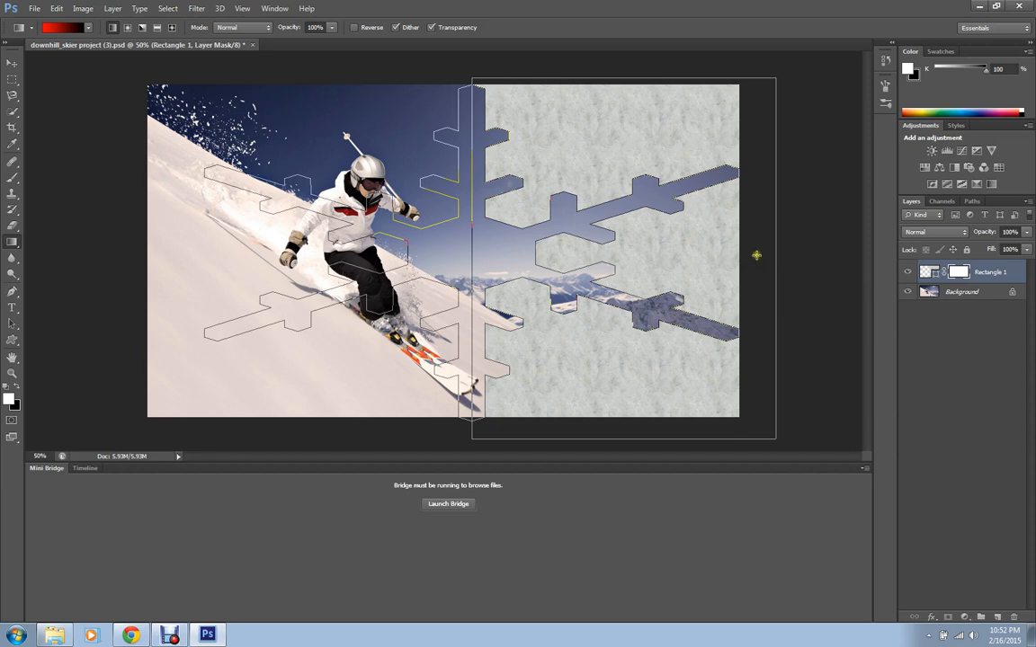
{"action": "left_click_drag", "start_coordinate": [757, 255], "coordinate": [470, 253]}
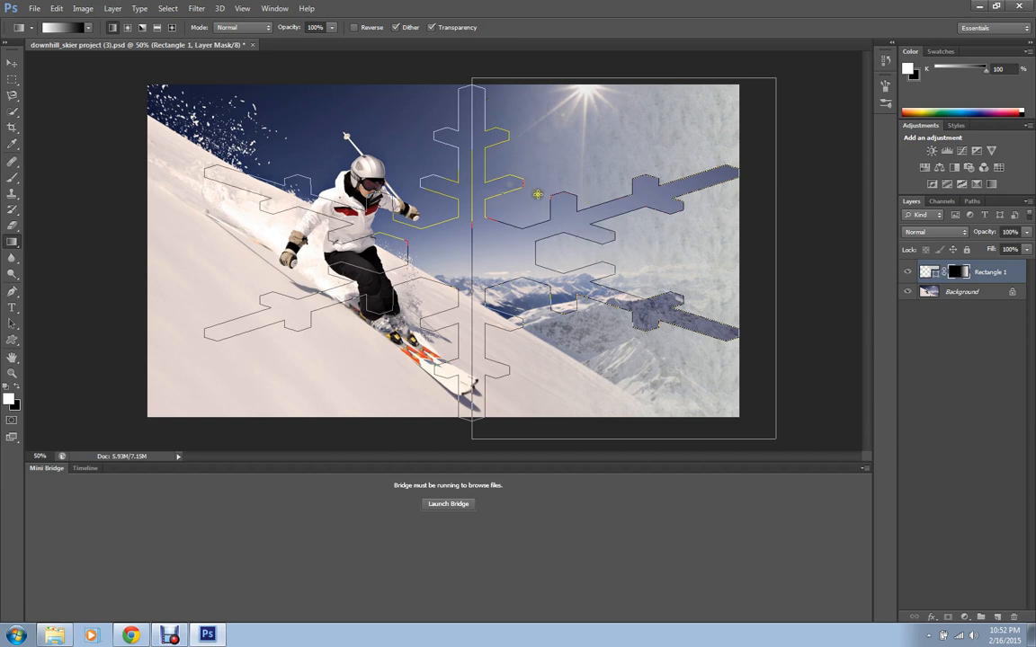
- Try horizontal, vertical and diagonal white-to-black gradients of different lengths on the Rectangle 1 layer mask
{"action": "left_click_drag", "start_coordinate": [751, 255], "coordinate": [346, 236]}
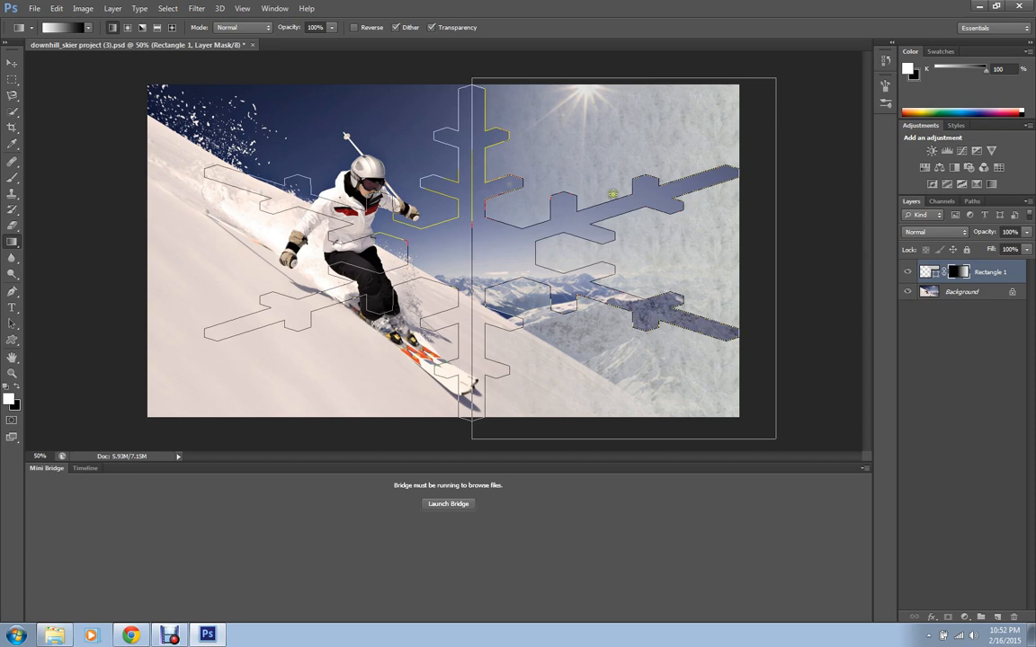
{"action": "left_click_drag", "start_coordinate": [608, 79], "coordinate": [601, 460]}
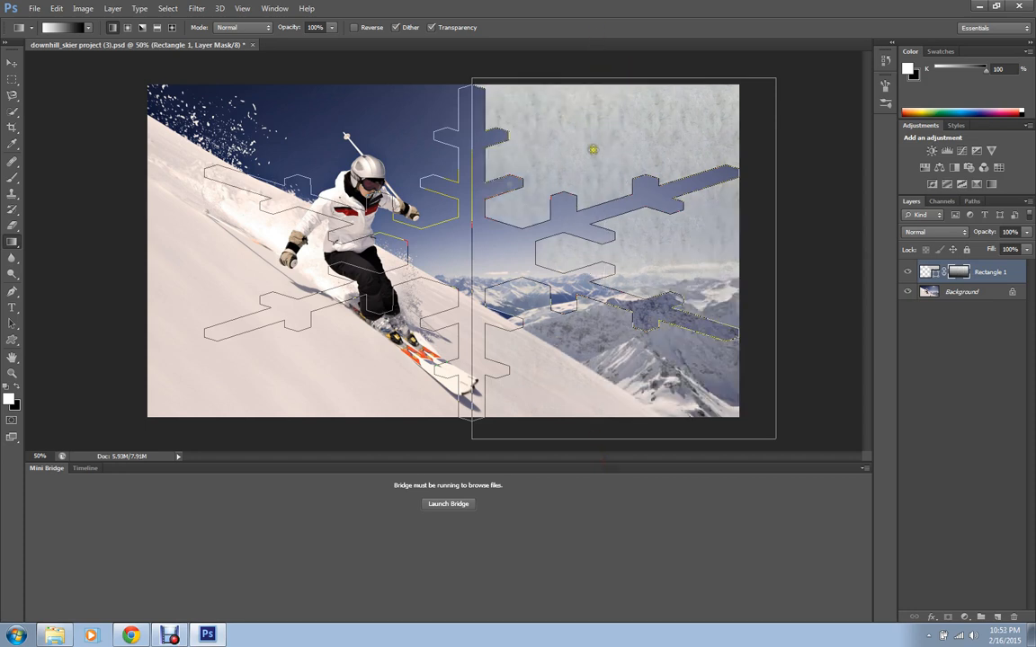
{"action": "left_click_drag", "start_coordinate": [806, 72], "coordinate": [174, 432]}
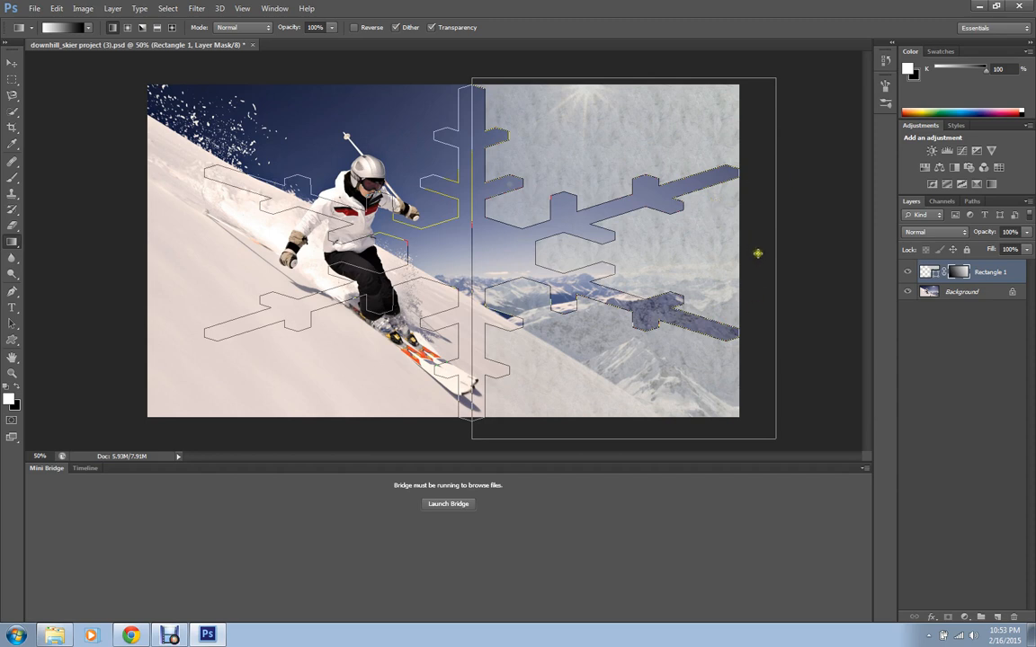
{"action": "left_click_drag", "start_coordinate": [758, 254], "coordinate": [135, 247]}
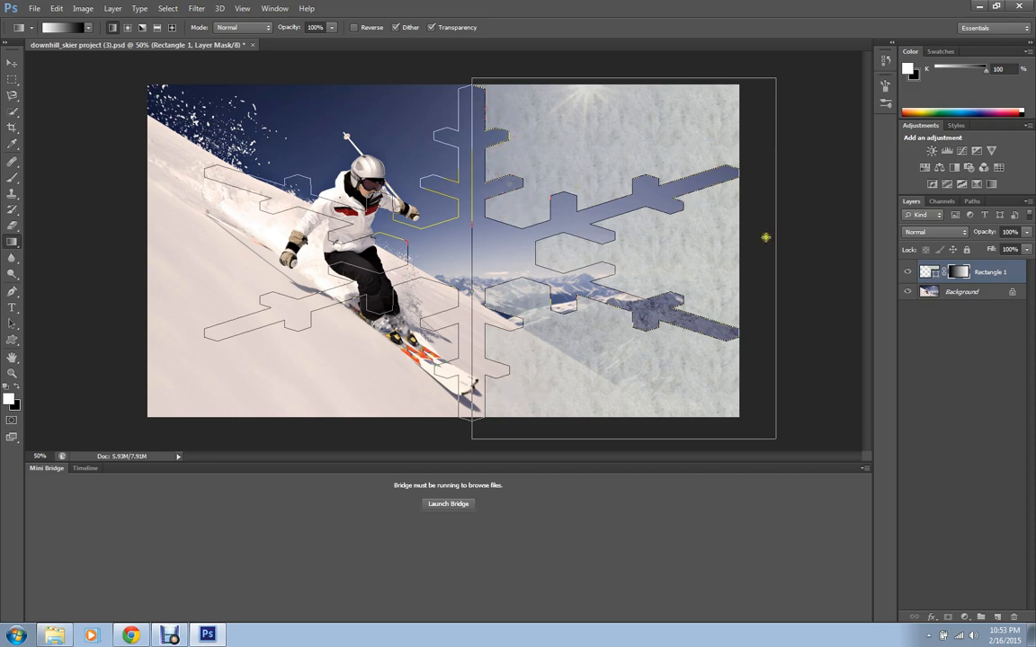
{"action": "left_click_drag", "start_coordinate": [754, 259], "coordinate": [275, 260]}
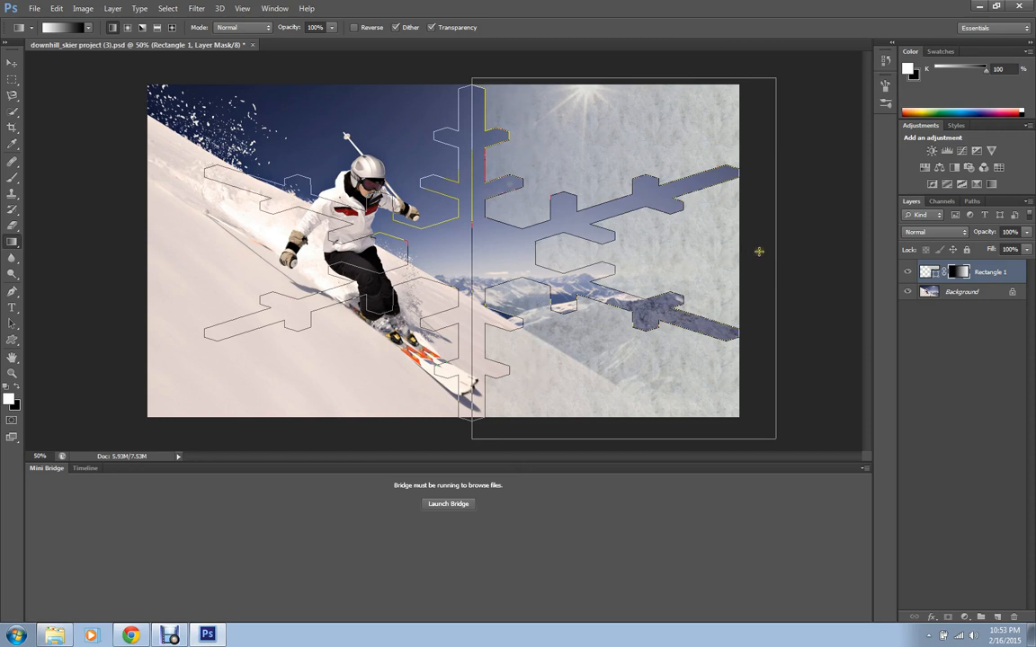
- Redraw the mask gradient on Rectangle 1 horizontally, from the image's right edge to the skier's outstretched hand
{"action": "left_click_drag", "start_coordinate": [757, 252], "coordinate": [376, 242]}
{"action": "left_click_drag", "start_coordinate": [360, 243], "coordinate": [379, 243]}
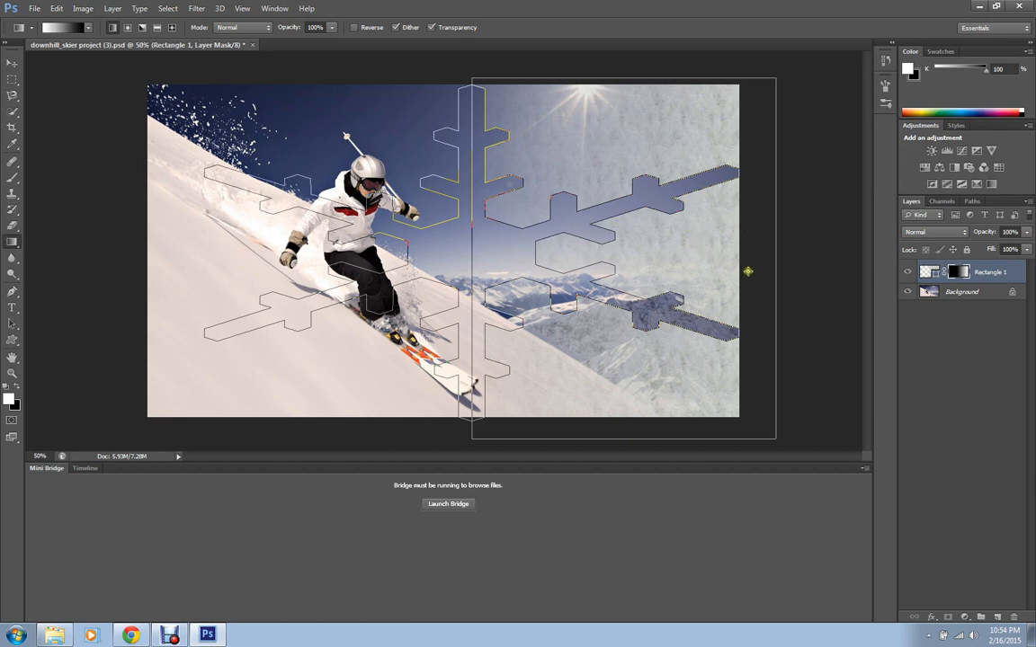
{"action": "left_click_drag", "start_coordinate": [745, 270], "coordinate": [404, 254]}
- Create a new layer named "strokes" directly above the Background layer
{"action": "left_click", "coordinate": [975, 294]}
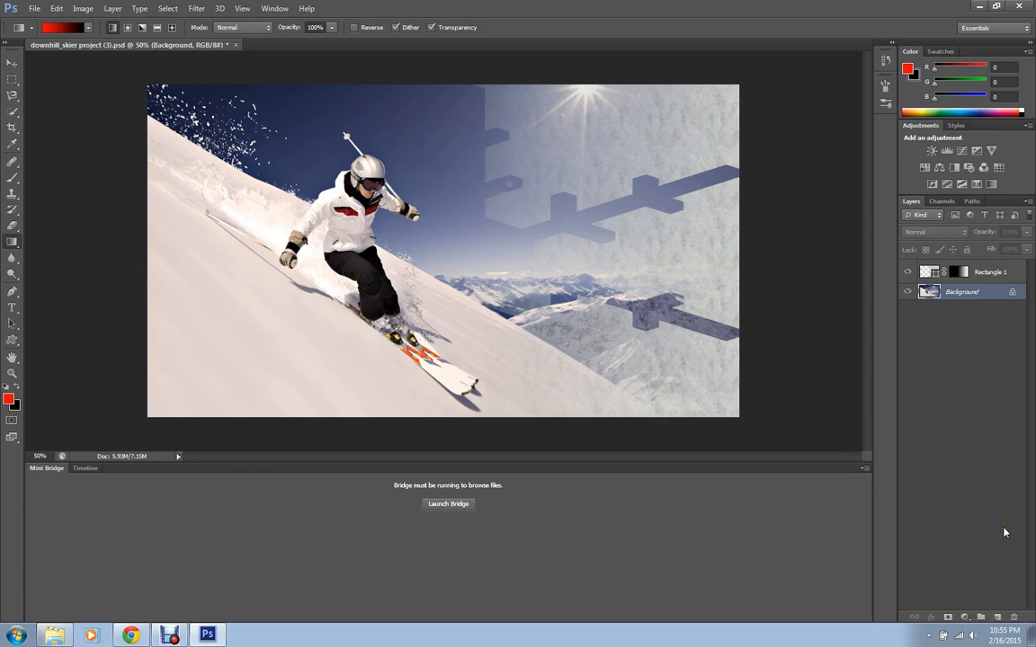
{"action": "left_click", "coordinate": [998, 618], "text": "alt"}
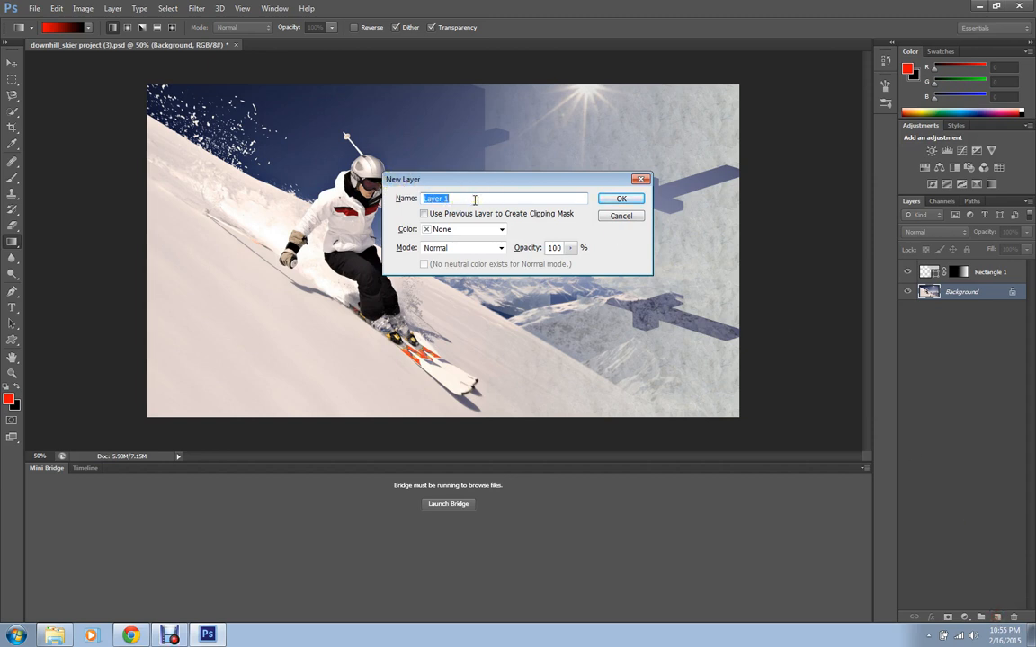
{"action": "type", "text": "strokes"}
{"action": "left_click", "coordinate": [624, 199]}
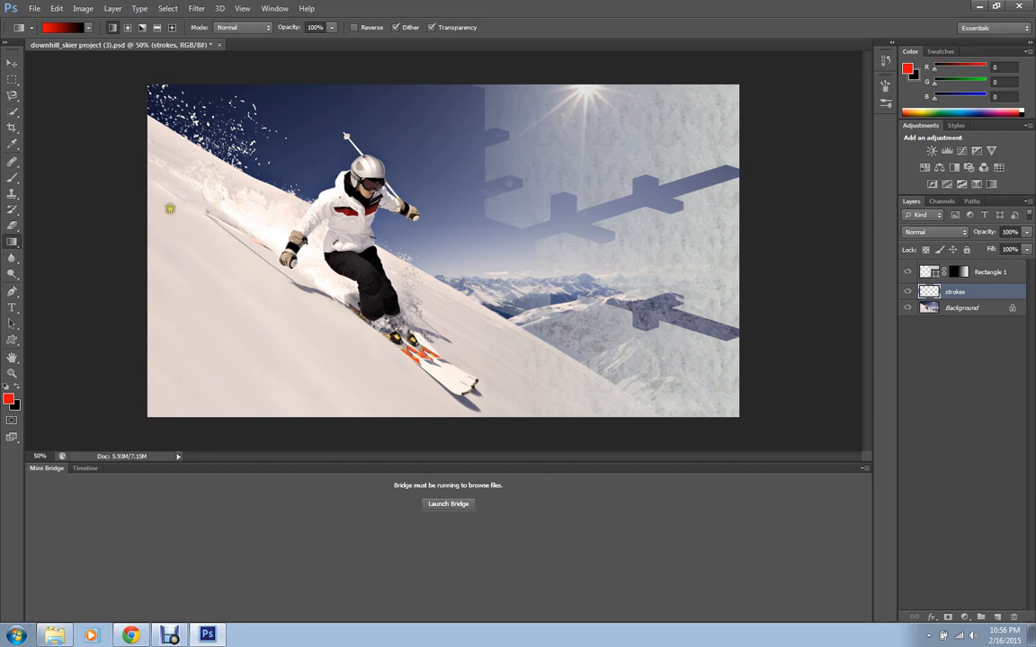
- Activate the Brush tool, show the brush settings and choose the 80 px spatter airbrush tip
{"action": "left_click", "coordinate": [11, 179]}
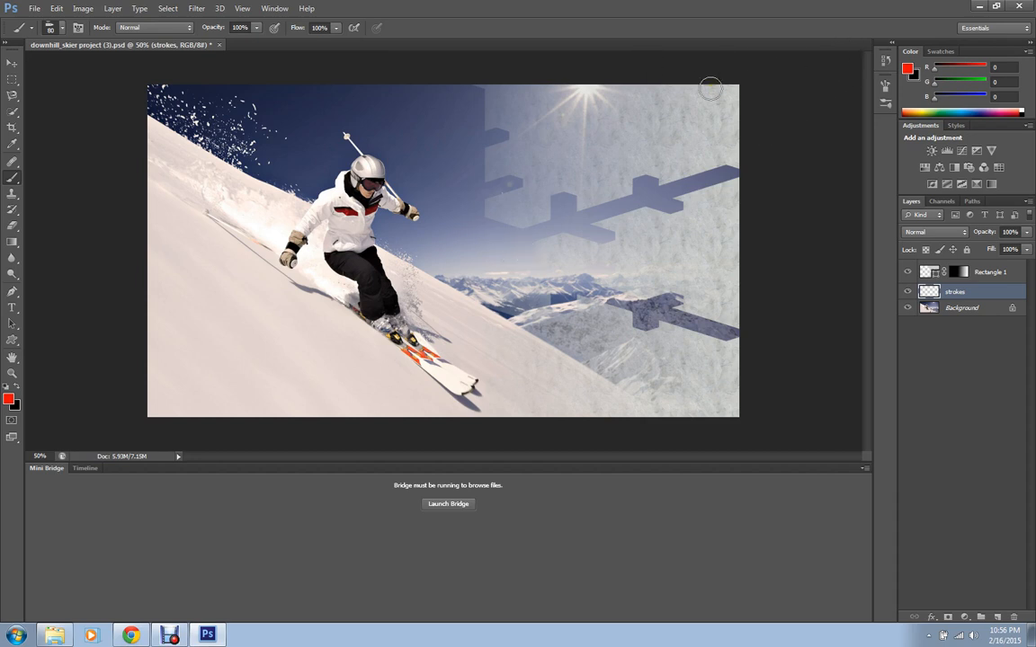
{"action": "left_click", "coordinate": [275, 10]}
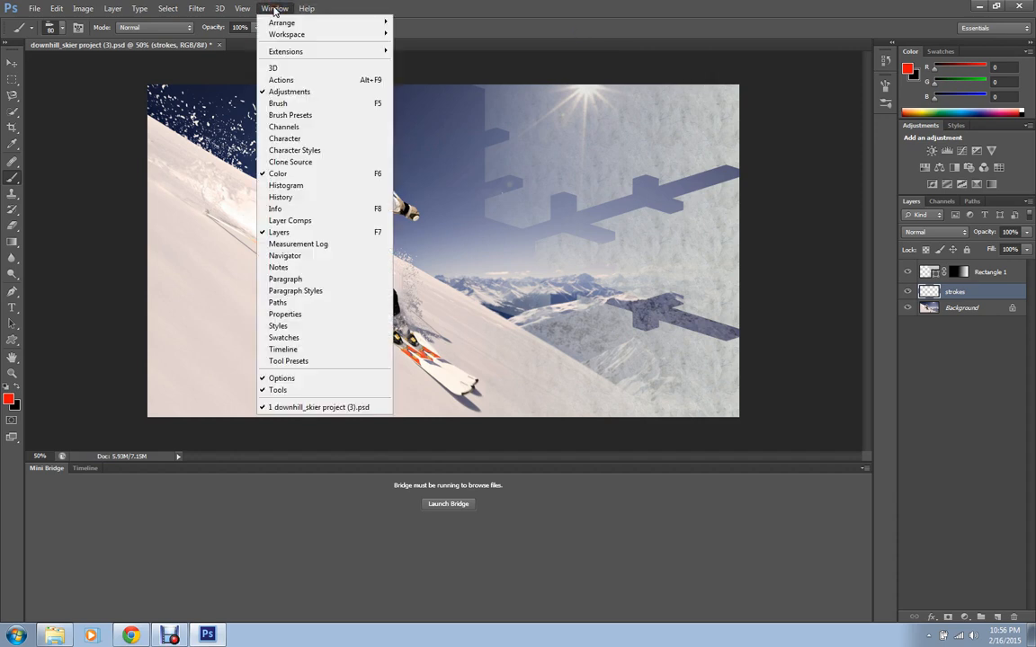
{"action": "left_click", "coordinate": [294, 106]}
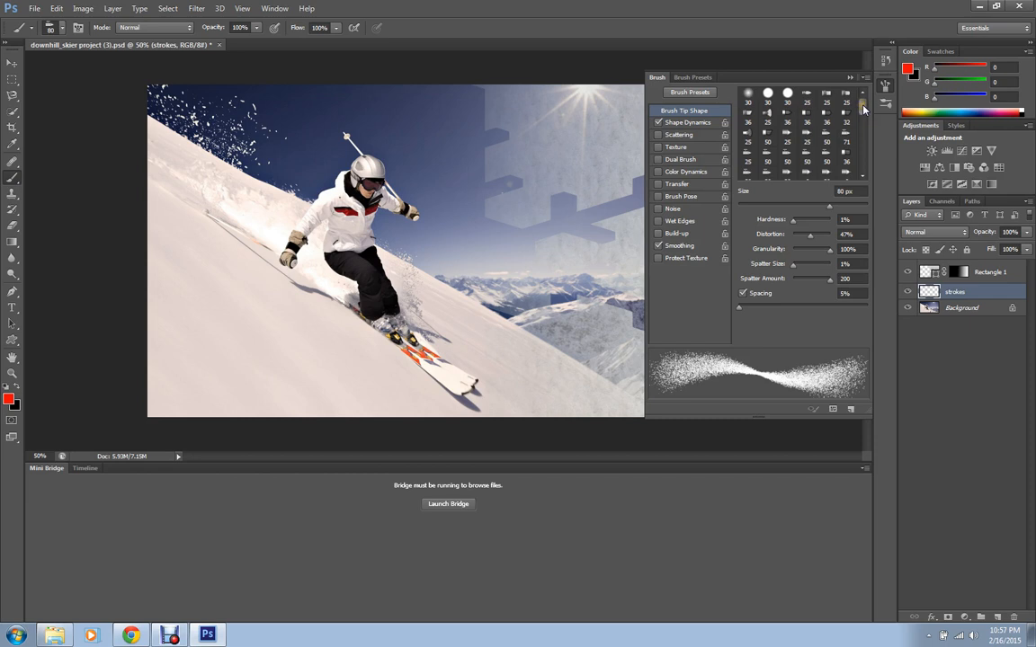
{"action": "left_click_drag", "start_coordinate": [864, 109], "coordinate": [866, 153]}
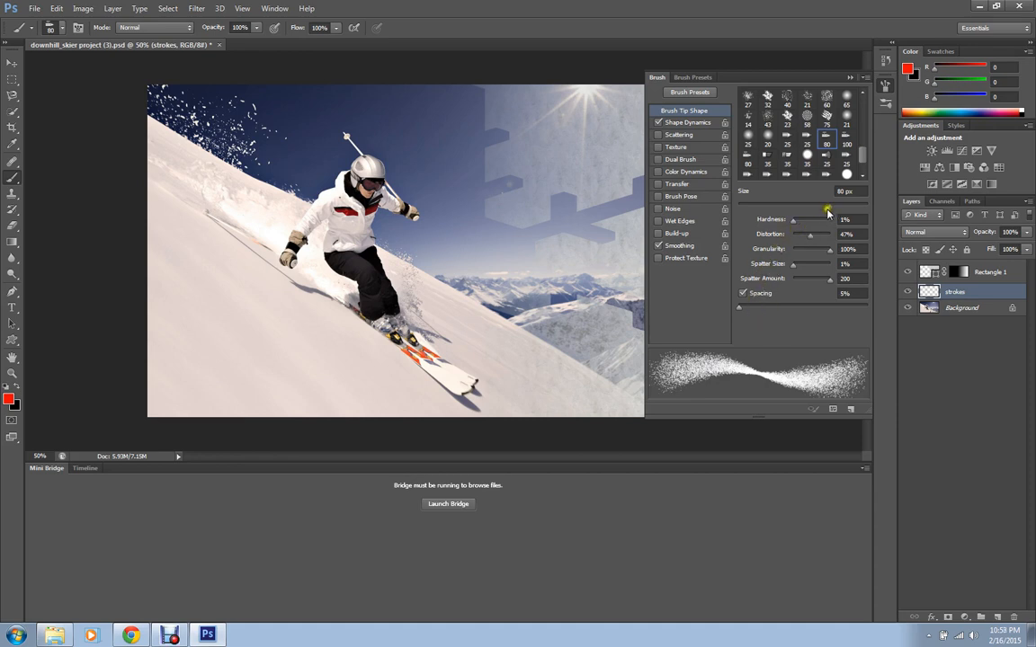
- Try the brush at hardness 41%, distortion 60%, spatter size 18%, spatter amount 94 and spacing 1% with red test strokes beside the skier
{"action": "mouse_move", "coordinate": [794, 221]}
{"action": "left_mouse_down"}
{"action": "mouse_move", "coordinate": [825, 228]}
{"action": "mouse_move", "coordinate": [808, 222]}
{"action": "mouse_move", "coordinate": [798, 235]}
{"action": "mouse_move", "coordinate": [818, 239]}
{"action": "mouse_move", "coordinate": [814, 252]}
{"action": "mouse_move", "coordinate": [790, 253]}
{"action": "mouse_move", "coordinate": [831, 256]}
{"action": "mouse_move", "coordinate": [798, 266]}
{"action": "mouse_move", "coordinate": [823, 270]}
{"action": "mouse_move", "coordinate": [789, 268]}
{"action": "mouse_move", "coordinate": [825, 282]}
{"action": "mouse_move", "coordinate": [788, 284]}
{"action": "mouse_move", "coordinate": [831, 281]}
{"action": "mouse_move", "coordinate": [812, 285]}
{"action": "left_mouse_up"}
{"action": "mouse_move", "coordinate": [739, 309]}
{"action": "left_mouse_down"}
{"action": "mouse_move", "coordinate": [806, 310]}
{"action": "mouse_move", "coordinate": [733, 308]}
{"action": "left_mouse_up"}
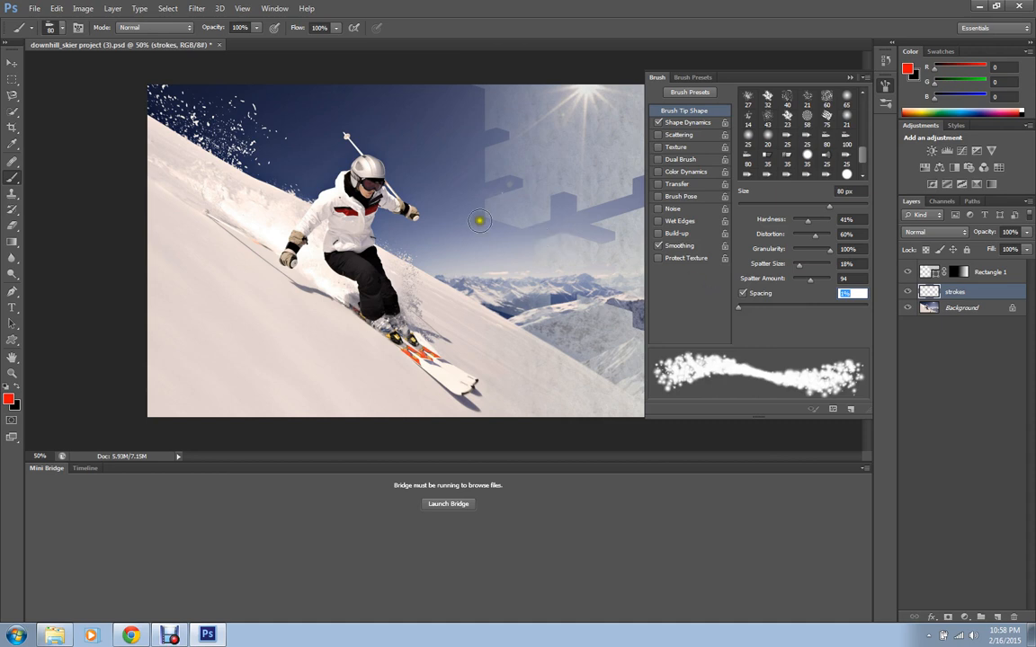
{"action": "left_click_drag", "start_coordinate": [332, 159], "coordinate": [213, 139]}
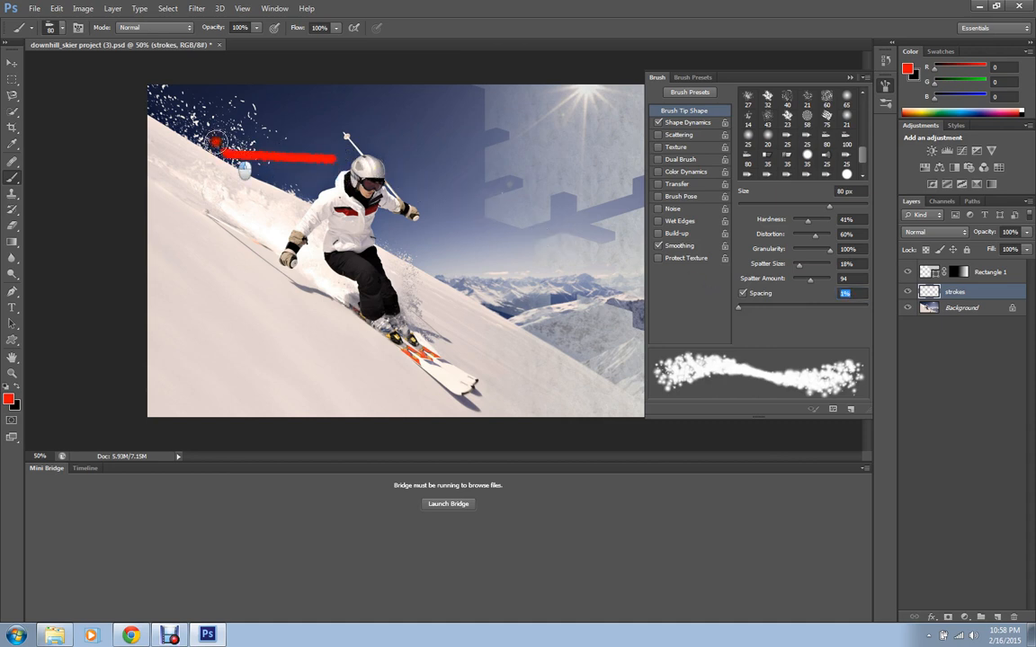
{"action": "left_click_drag", "start_coordinate": [268, 215], "coordinate": [268, 162]}
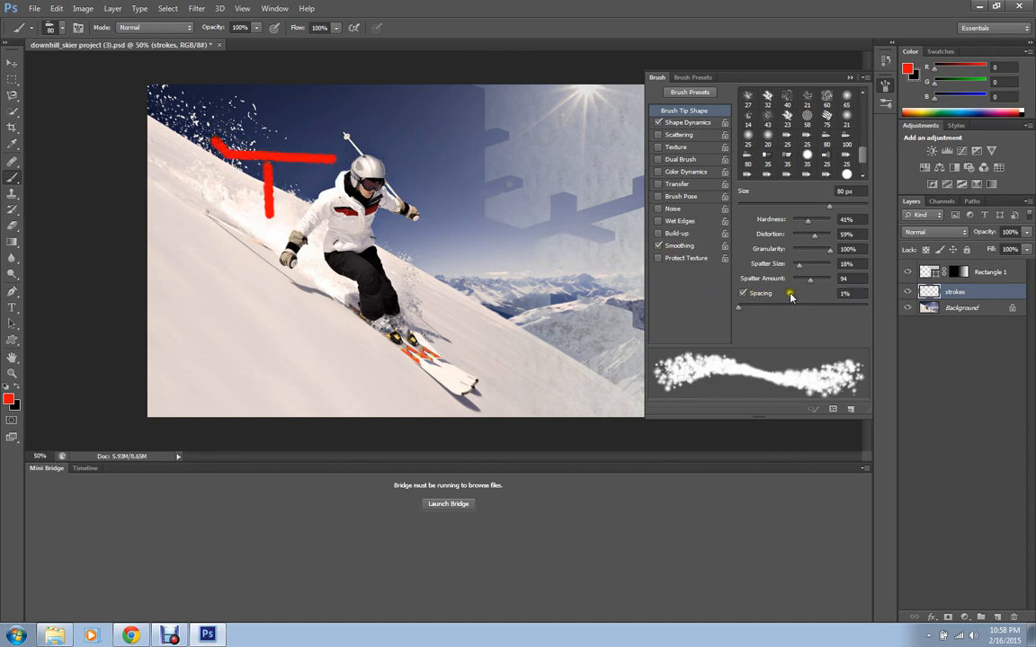
- Set the brush spacing to 72% and paint scattered red test strokes behind the skier
{"action": "left_click", "coordinate": [747, 307]}
{"action": "mouse_move", "coordinate": [296, 181]}
{"action": "left_mouse_down"}
{"action": "mouse_move", "coordinate": [205, 162]}
{"action": "mouse_move", "coordinate": [241, 190]}
{"action": "mouse_move", "coordinate": [203, 217]}
{"action": "mouse_move", "coordinate": [247, 240]}
{"action": "mouse_move", "coordinate": [249, 193]}
{"action": "left_mouse_up"}
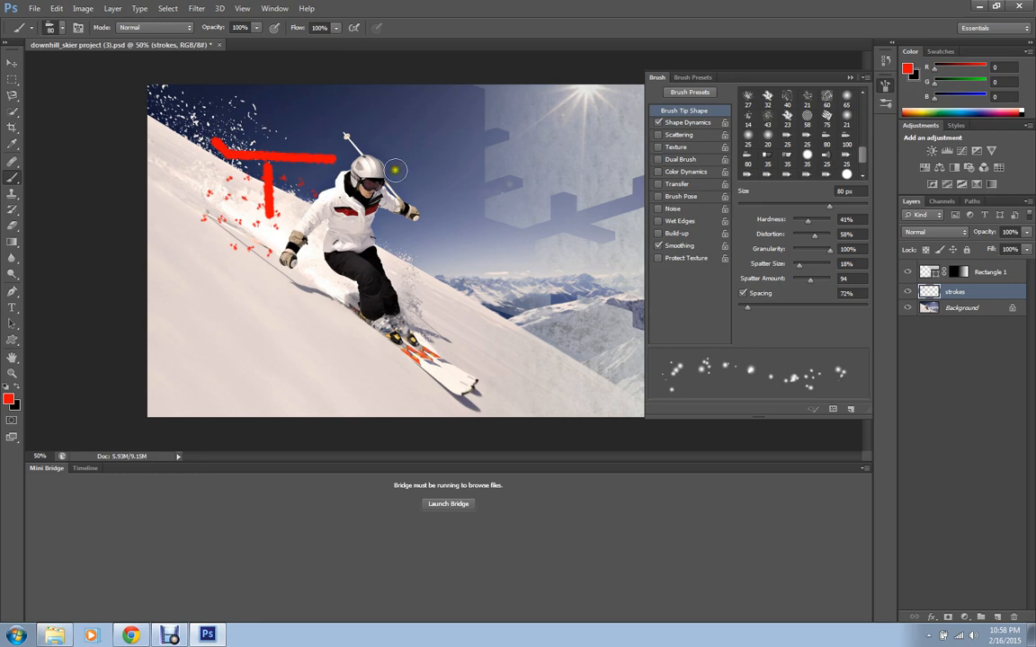
{"action": "mouse_move", "coordinate": [314, 195]}
{"action": "left_mouse_down"}
{"action": "mouse_move", "coordinate": [268, 148]}
{"action": "mouse_move", "coordinate": [324, 203]}
{"action": "mouse_move", "coordinate": [300, 184]}
{"action": "mouse_move", "coordinate": [319, 211]}
{"action": "mouse_move", "coordinate": [267, 199]}
{"action": "mouse_move", "coordinate": [328, 227]}
{"action": "mouse_move", "coordinate": [248, 214]}
{"action": "left_mouse_up"}
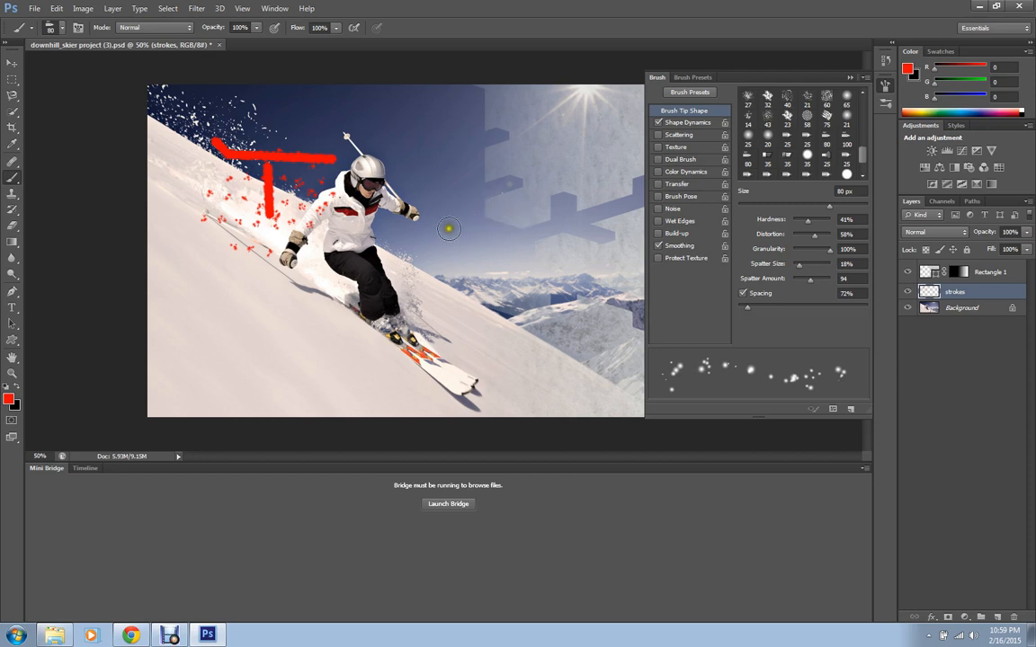
- Select the whole canvas and delete the red test strokes from the strokes layer
{"action": "left_click", "coordinate": [168, 10]}
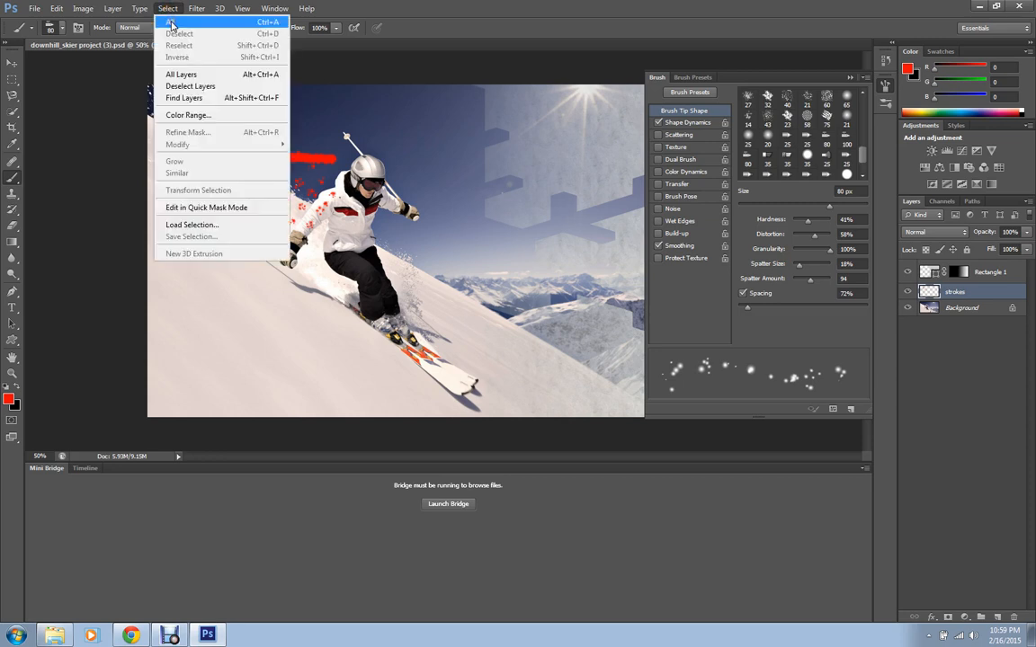
{"action": "left_click", "coordinate": [174, 33]}
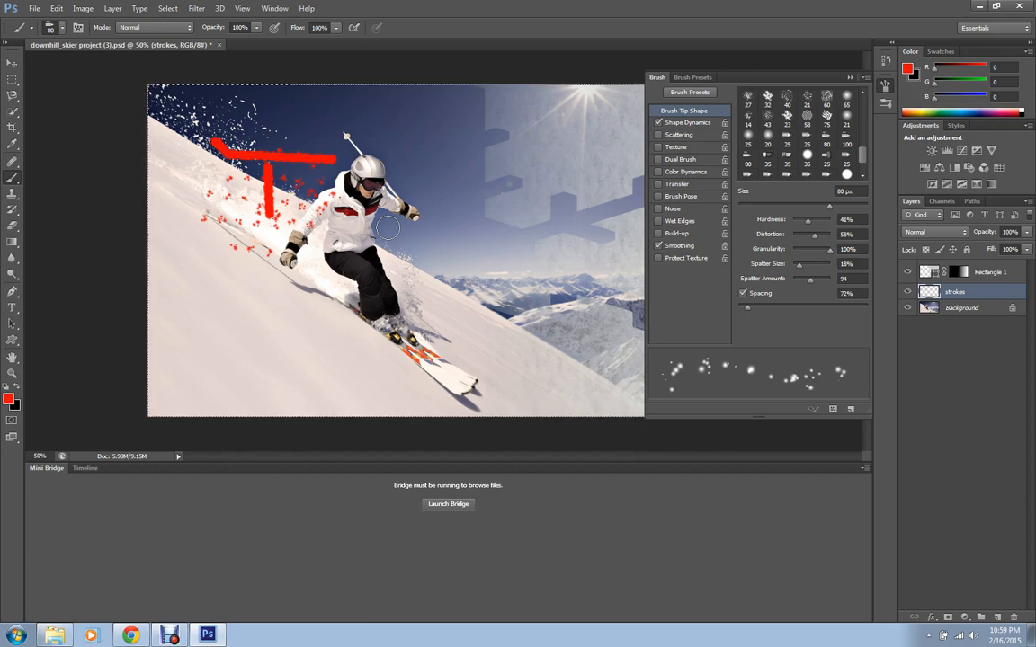
{"action": "key", "text": "Delete"}
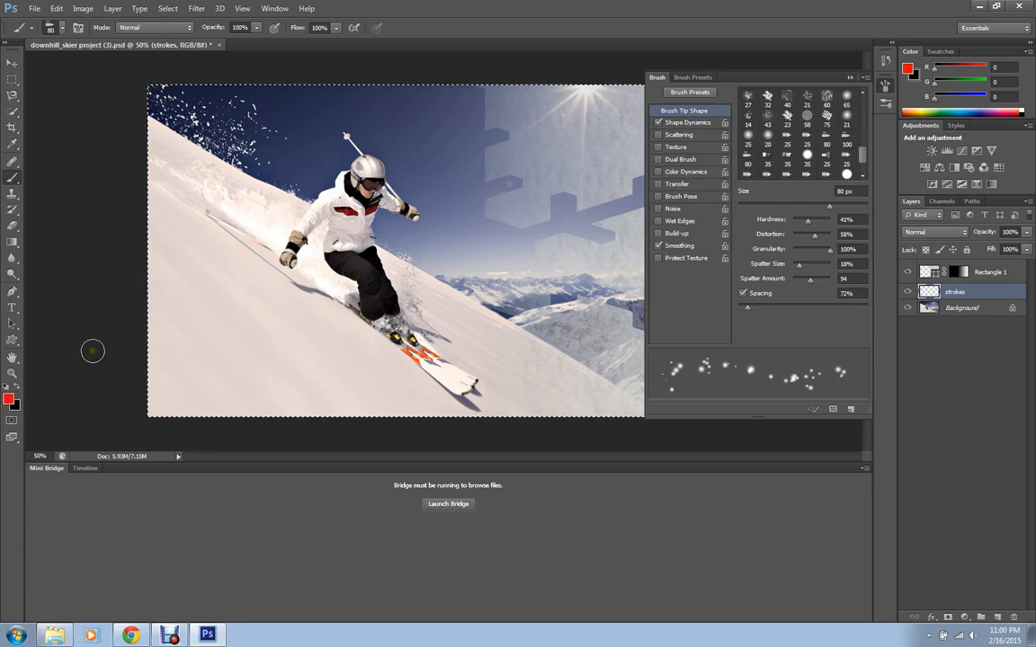
- Reset the colours to default and swap them so the foreground is white and the background black
{"action": "key", "text": "d"}
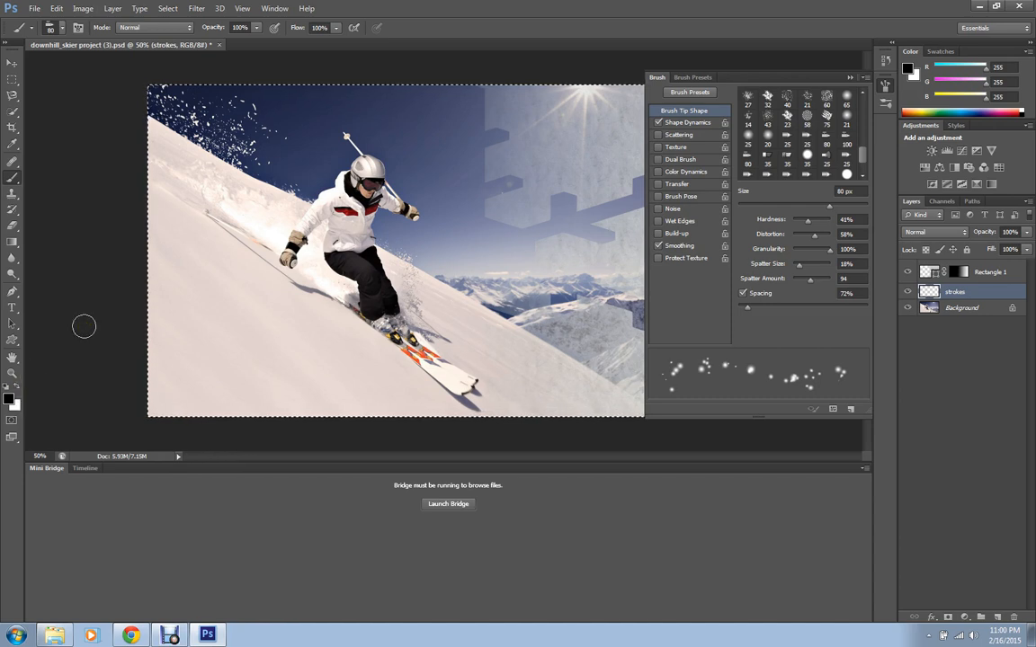
{"action": "key", "text": "x"}
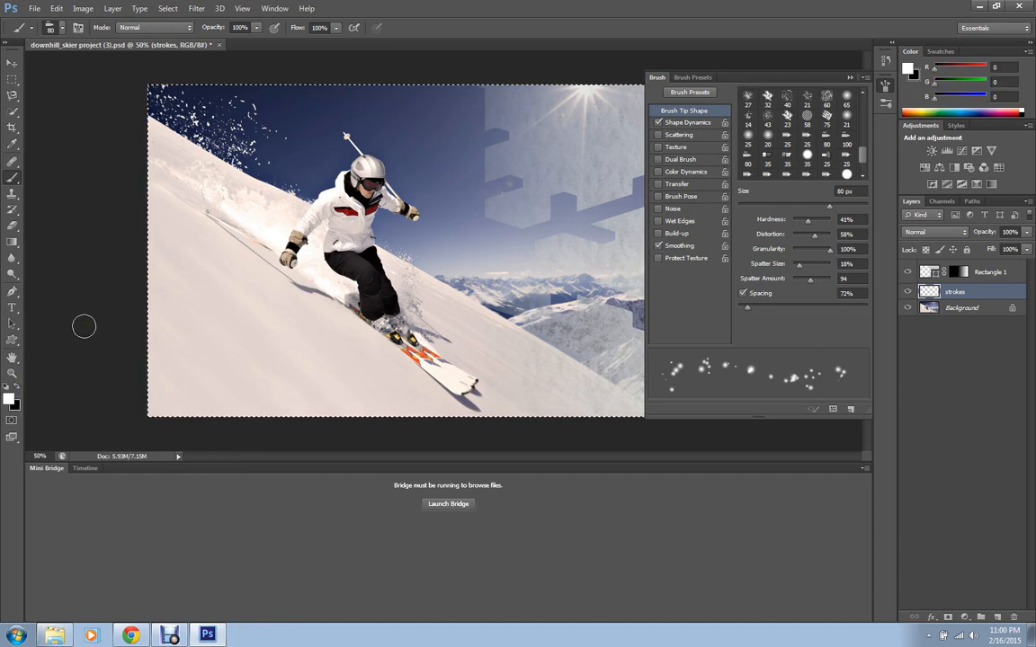
{"action": "left_click", "coordinate": [85, 326]}
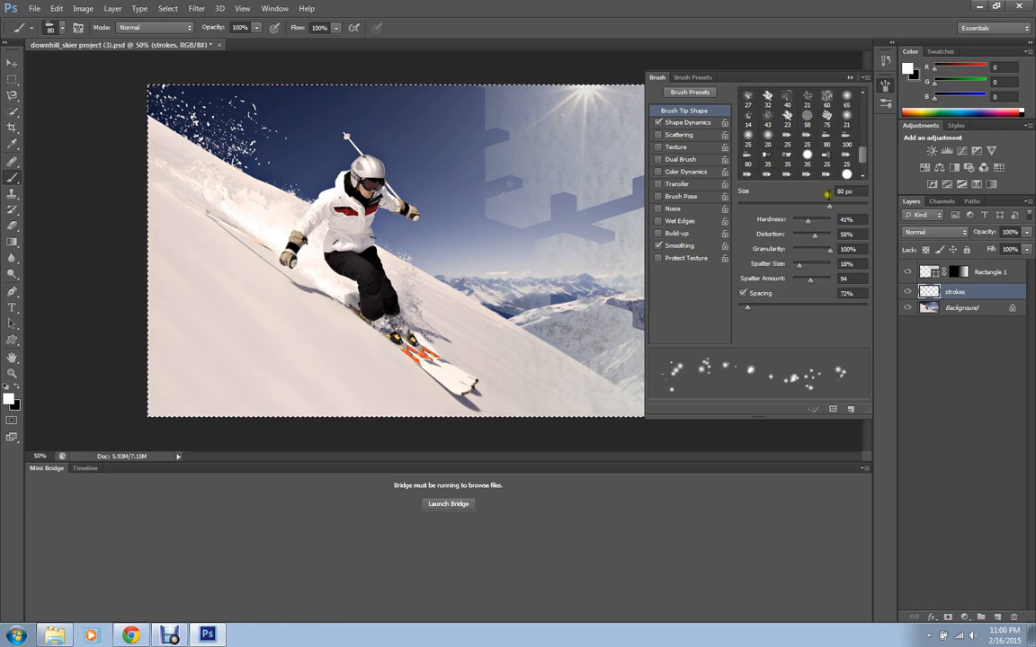
- Choose the 80 px airbrush tip and set its hardness to 5%, distortion to 0% and granularity to 45%
{"action": "left_click", "coordinate": [826, 137]}
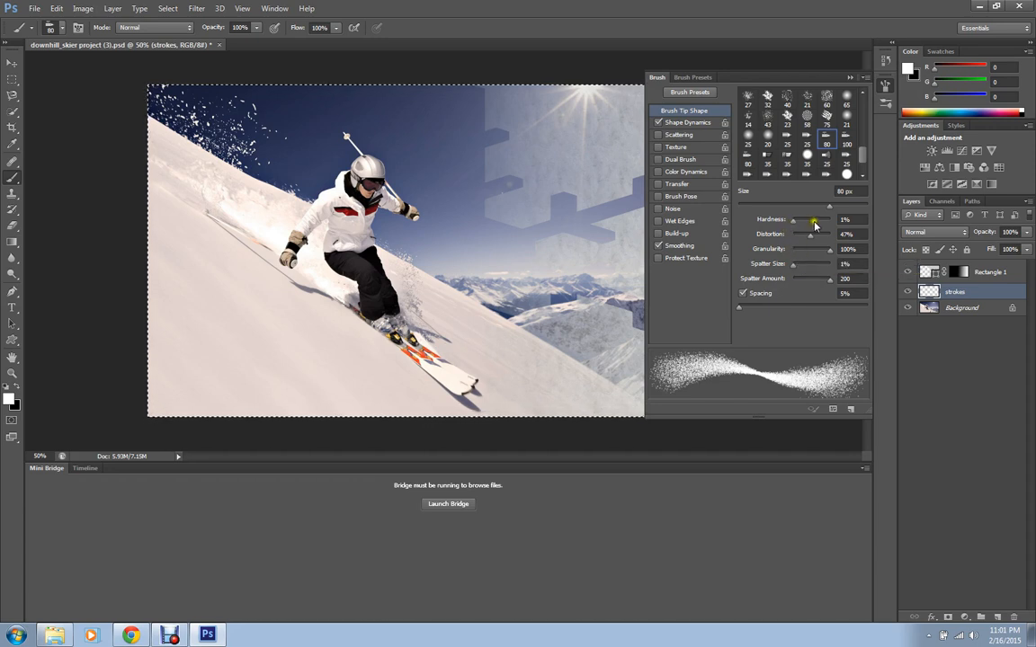
{"action": "left_click", "coordinate": [849, 220]}
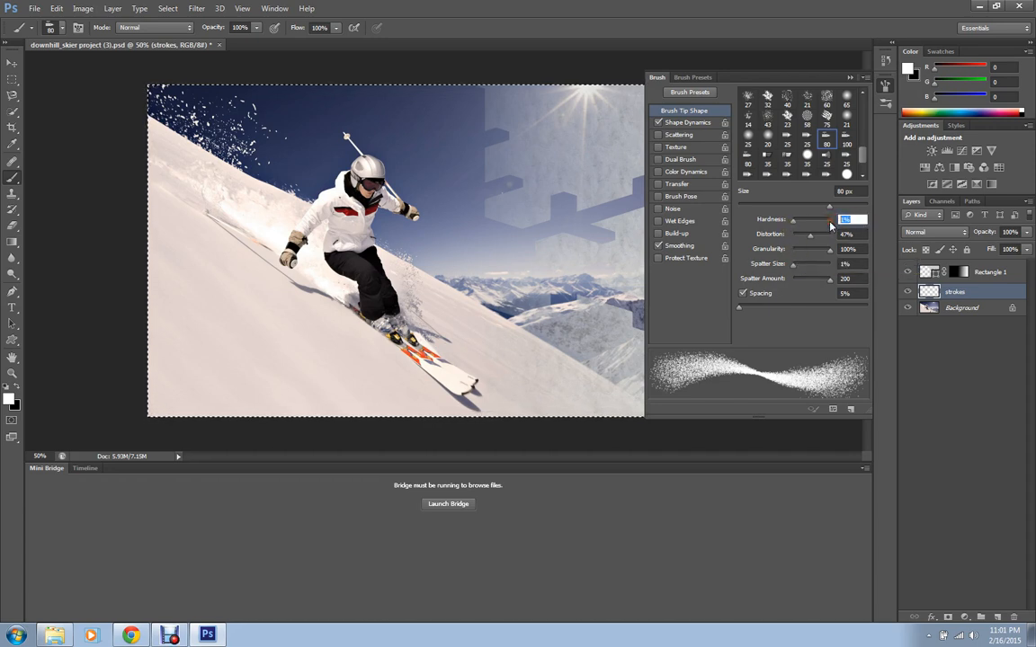
{"action": "type", "text": "5"}
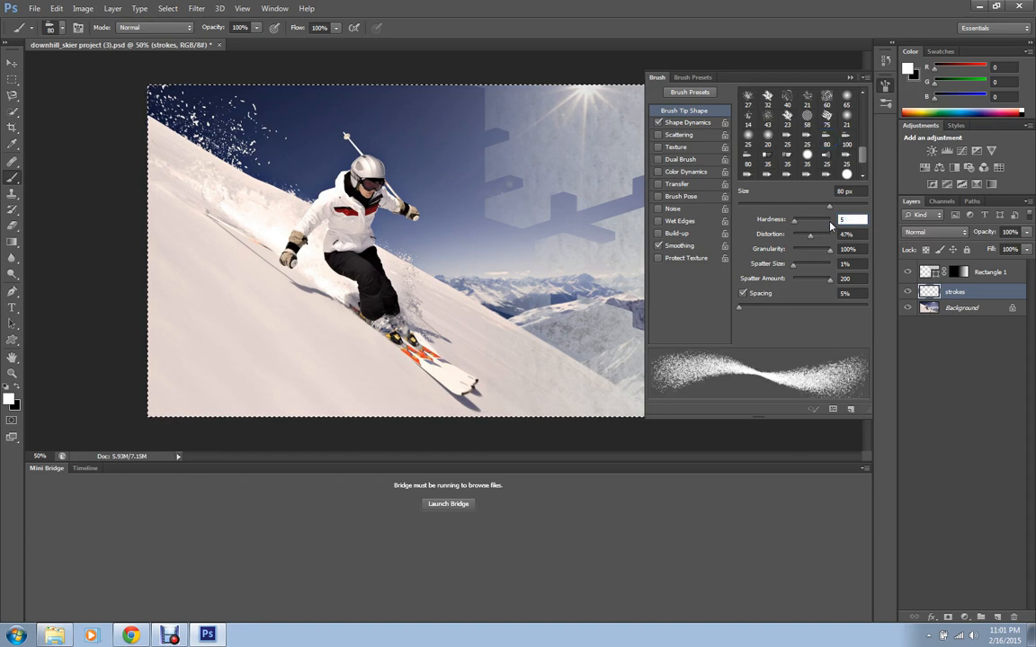
{"action": "key", "text": "Tab"}
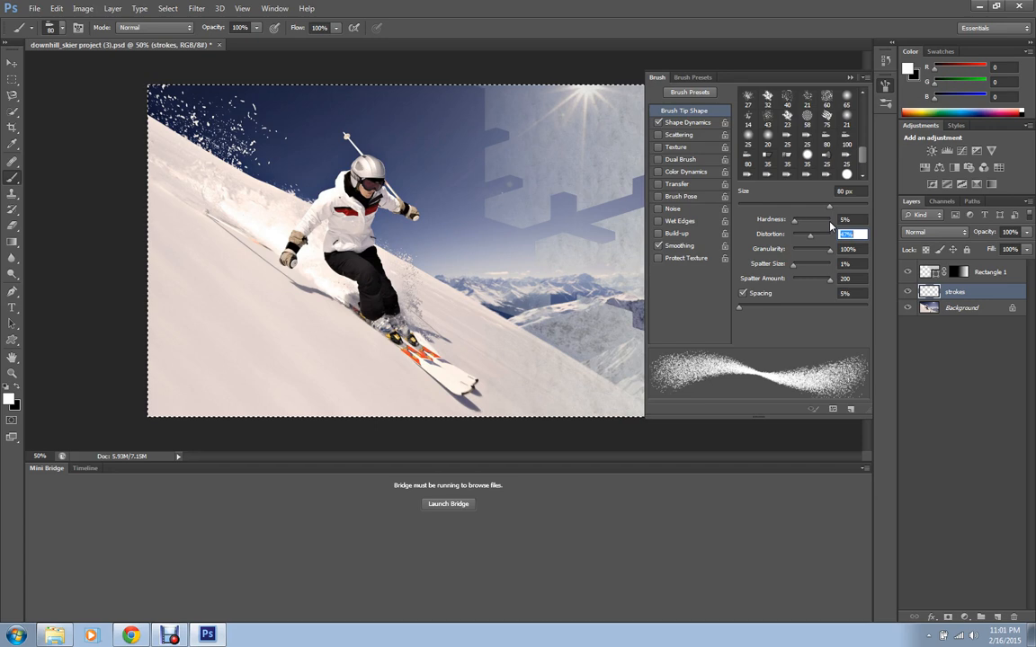
{"action": "type", "text": "0"}
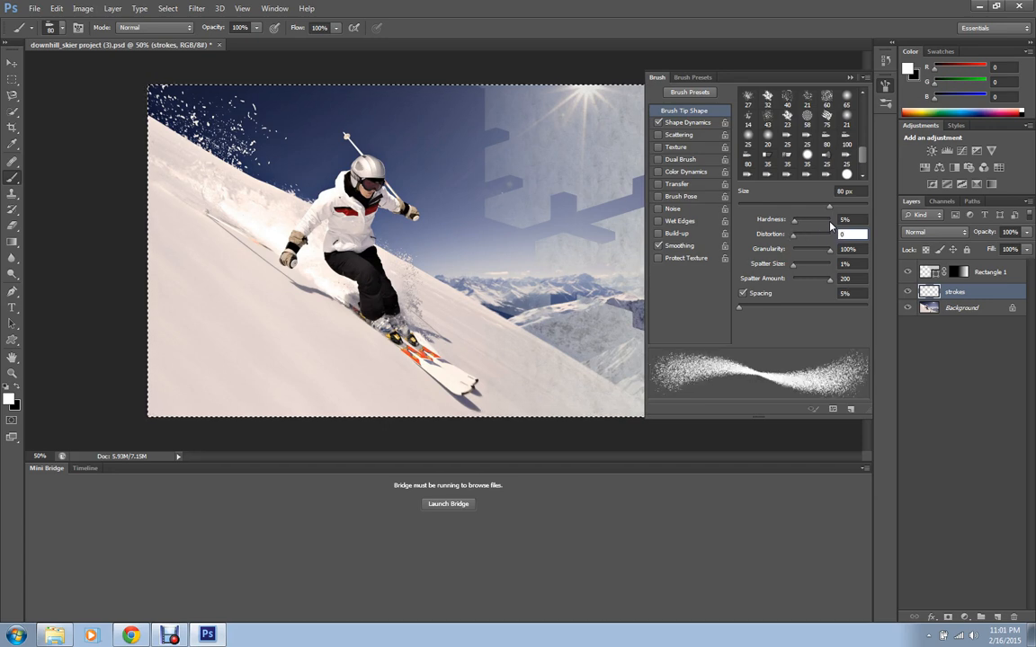
{"action": "key", "text": "Tab"}
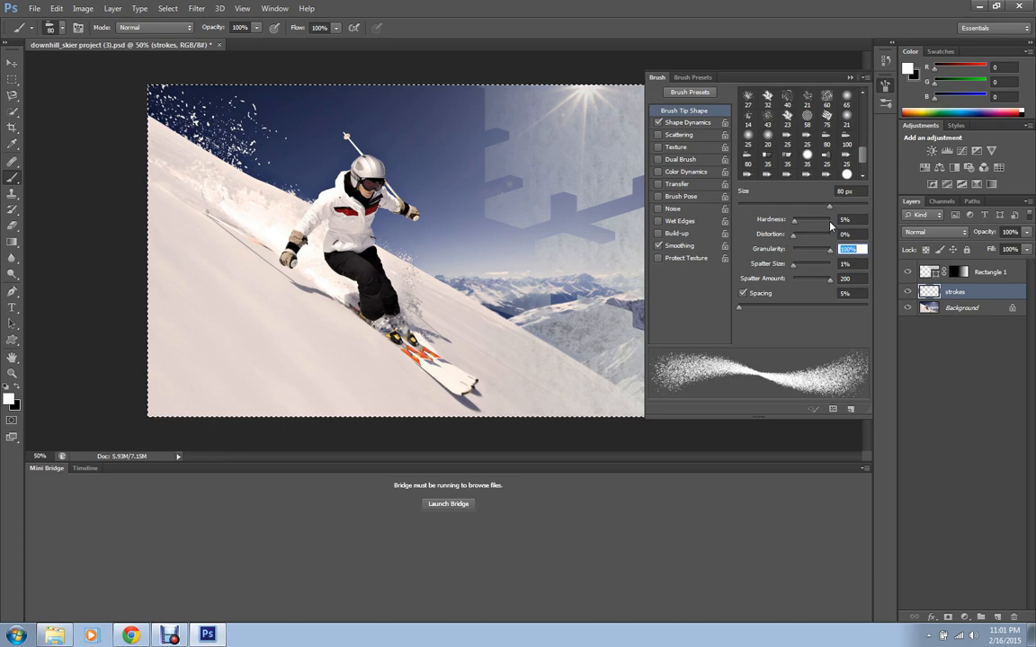
{"action": "type", "text": "45"}
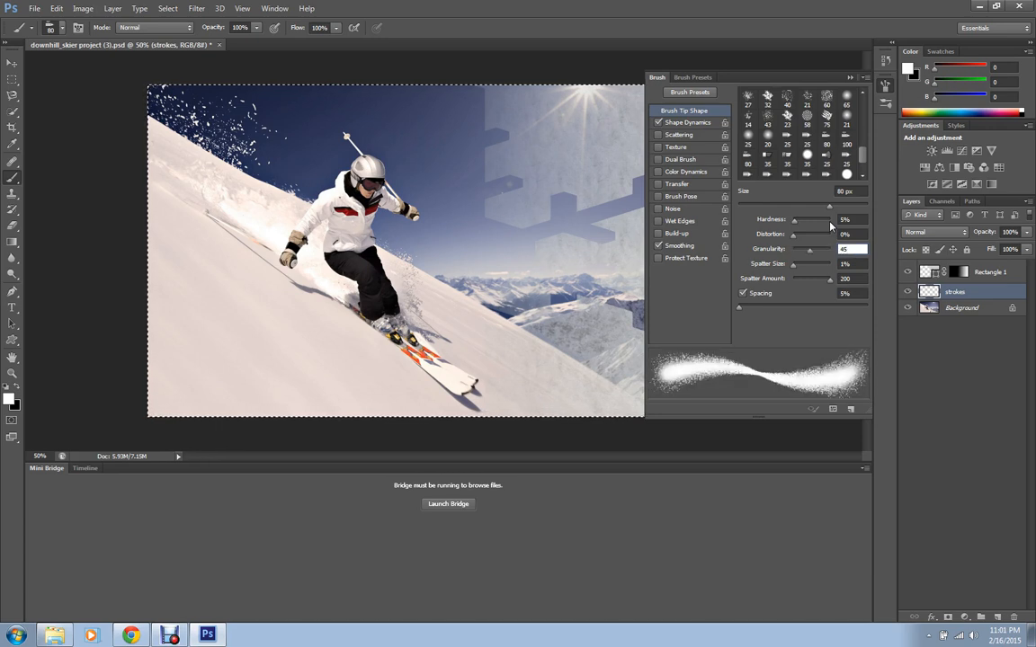
{"action": "key", "text": "Tab"}
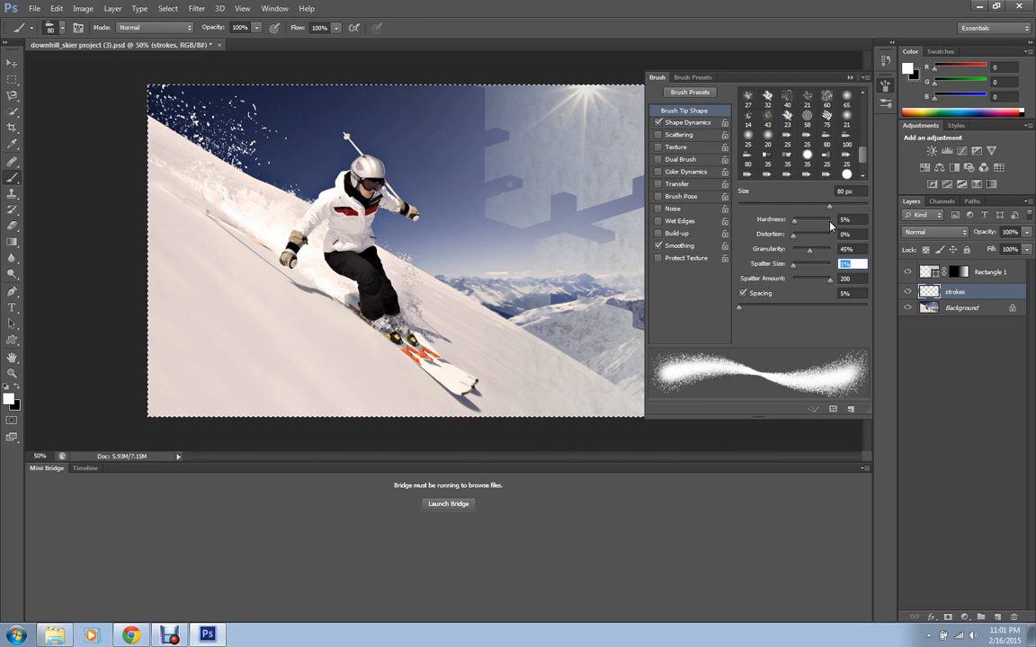
- Set the airbrush tip's spatter size to 15%, spatter amount to 50 and spacing to 25%
{"action": "type", "text": "15"}
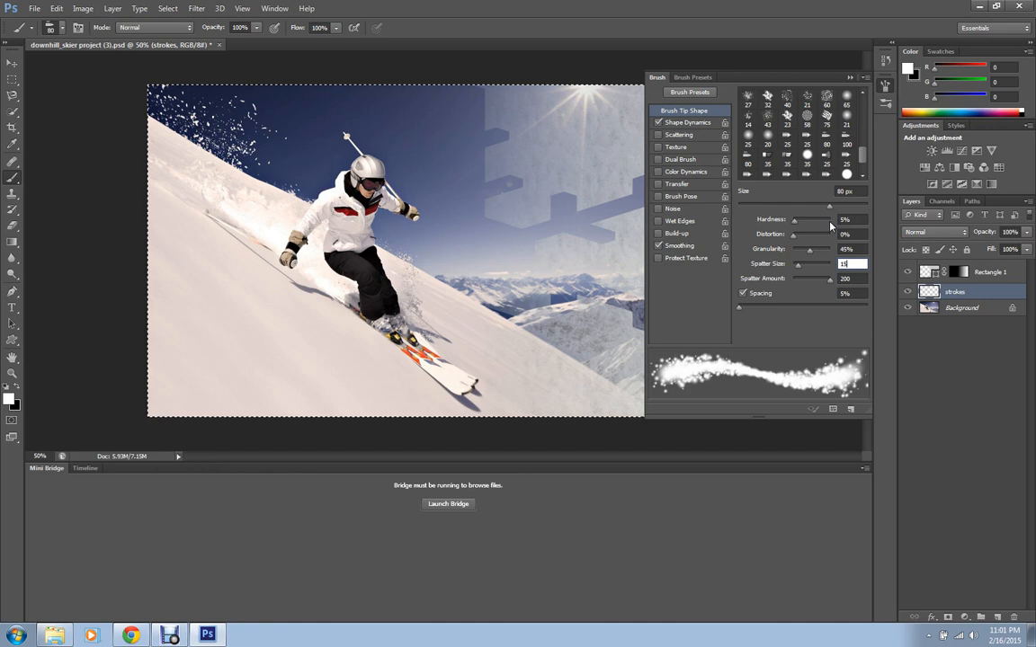
{"action": "key", "text": "Tab"}
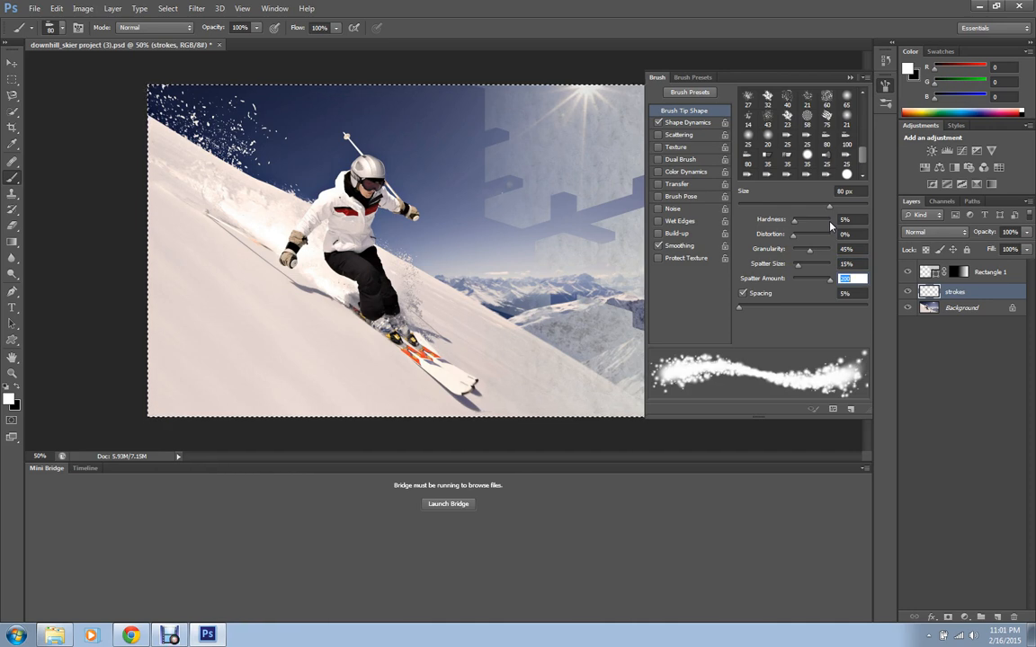
{"action": "type", "text": "50"}
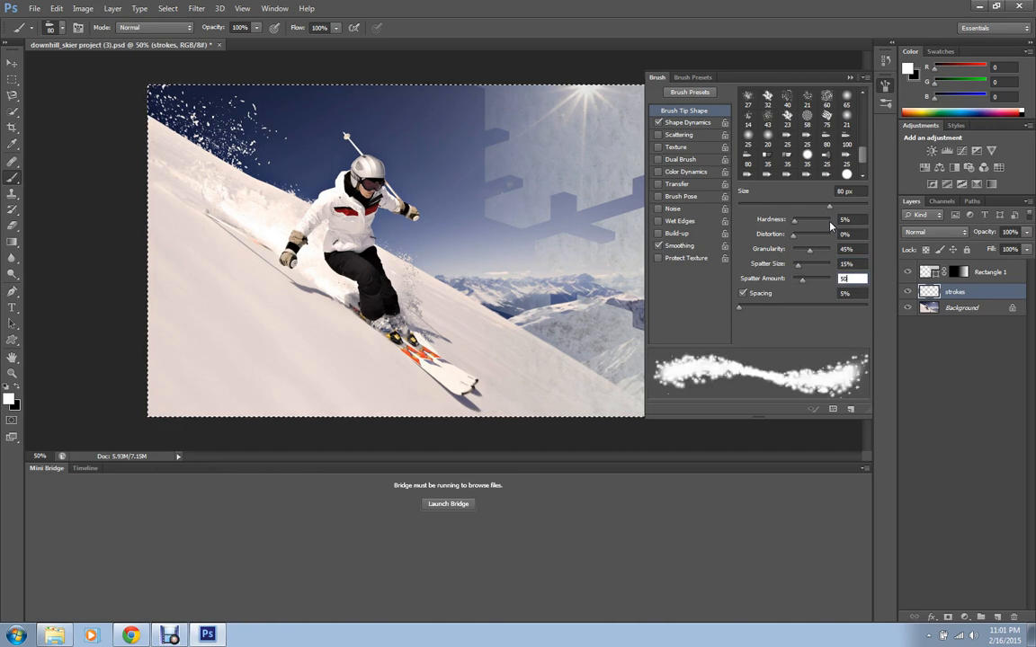
{"action": "key", "text": "Tab"}
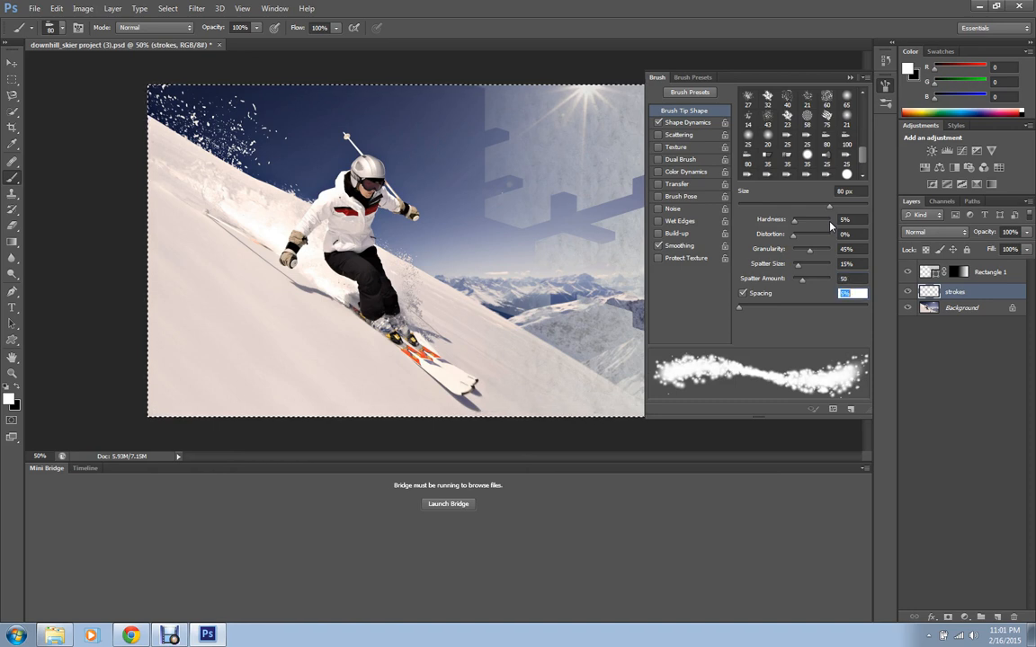
{"action": "type", "text": "25"}
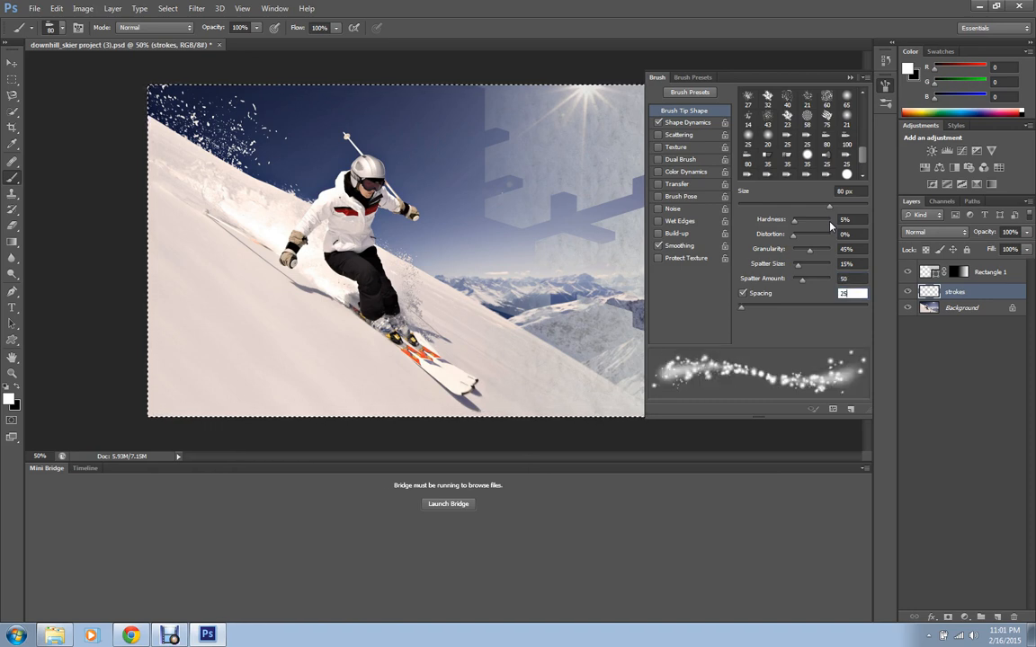
{"action": "key", "text": "Tab"}
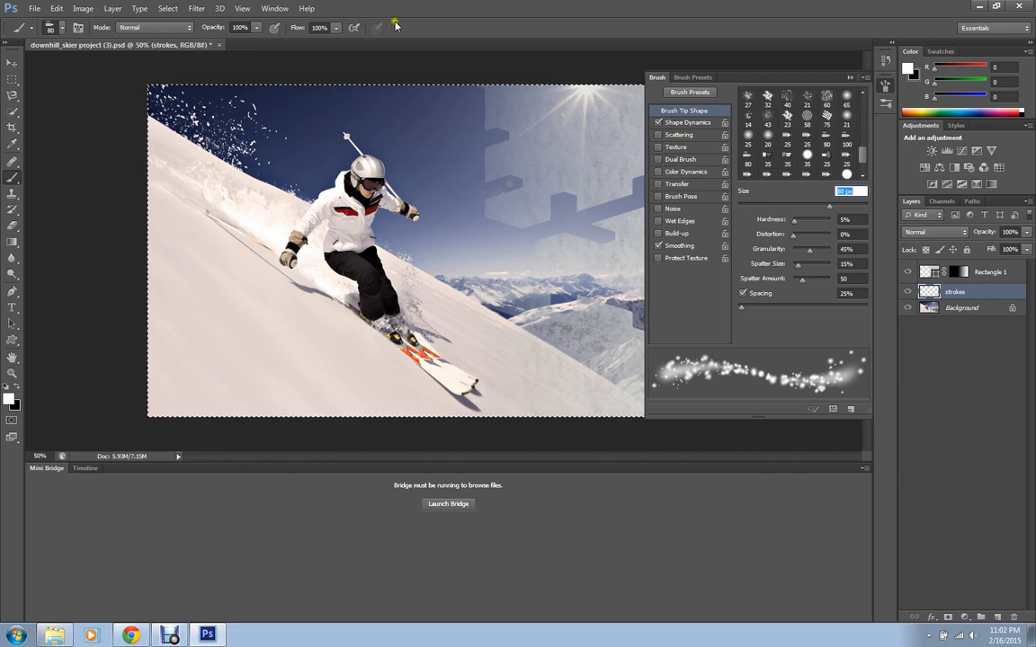
- Set the brush flow to 25% and switch the airbrush-style build-up effect on and back off
{"action": "left_click", "coordinate": [337, 28]}
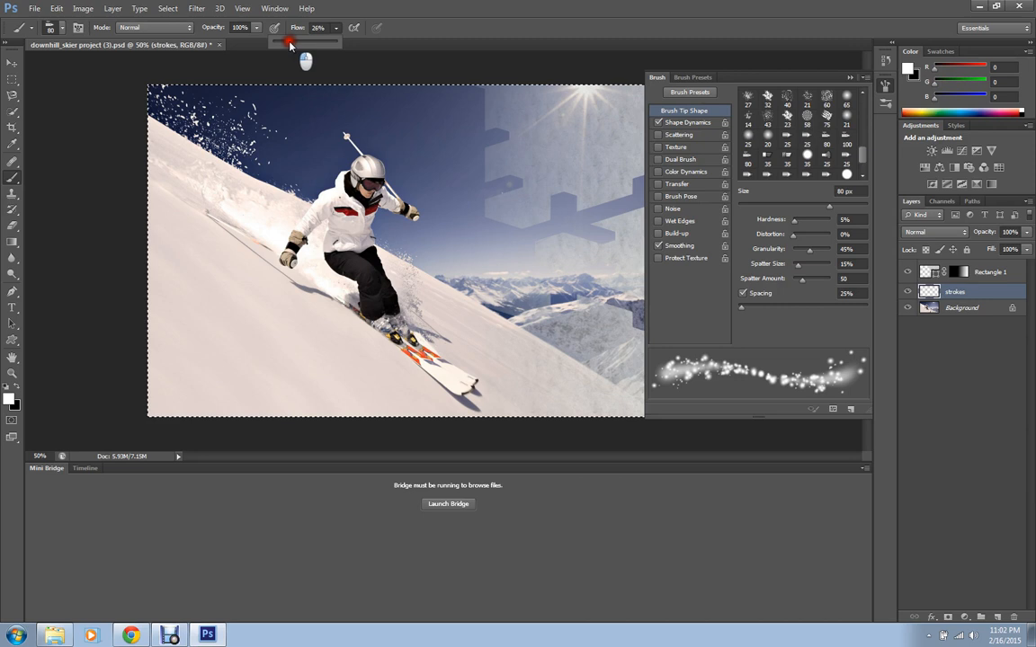
{"action": "left_click_drag", "start_coordinate": [289, 45], "coordinate": [288, 43]}
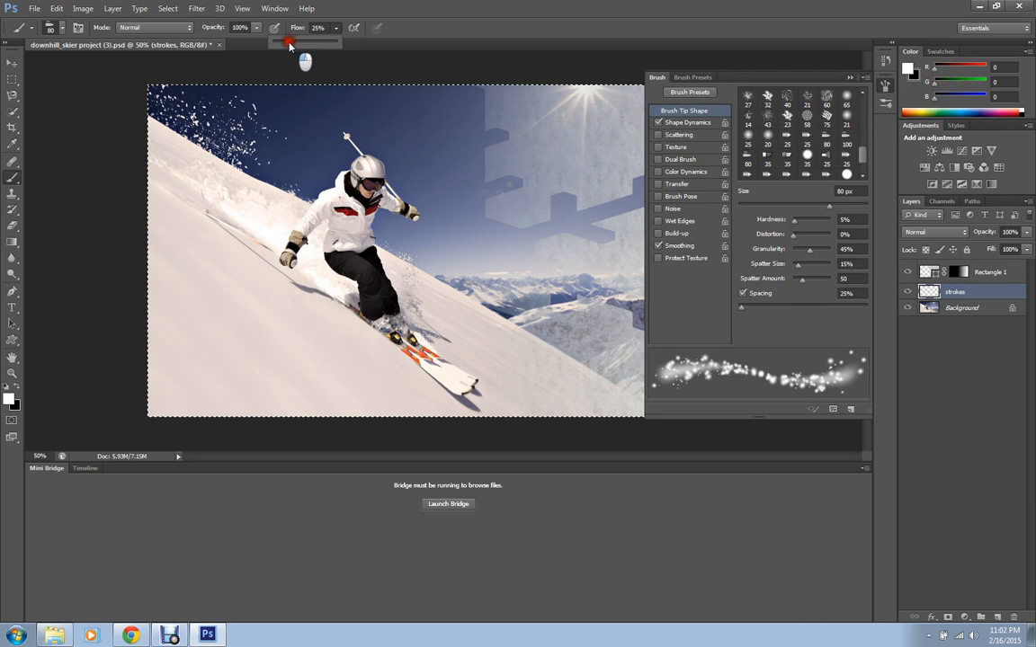
{"action": "left_click", "coordinate": [339, 31]}
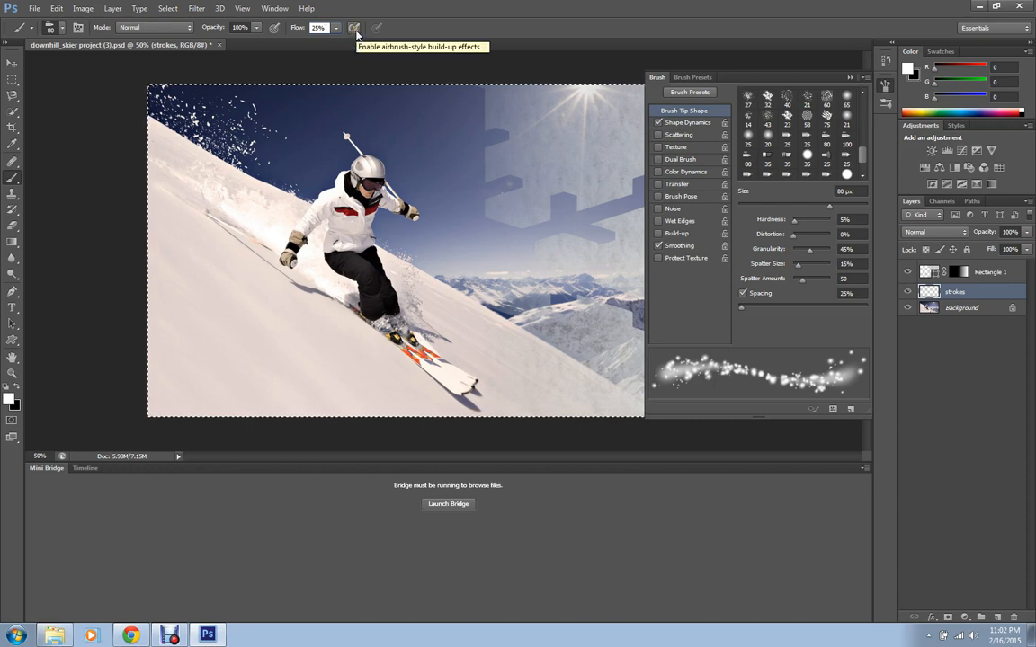
{"action": "left_click", "coordinate": [355, 29]}
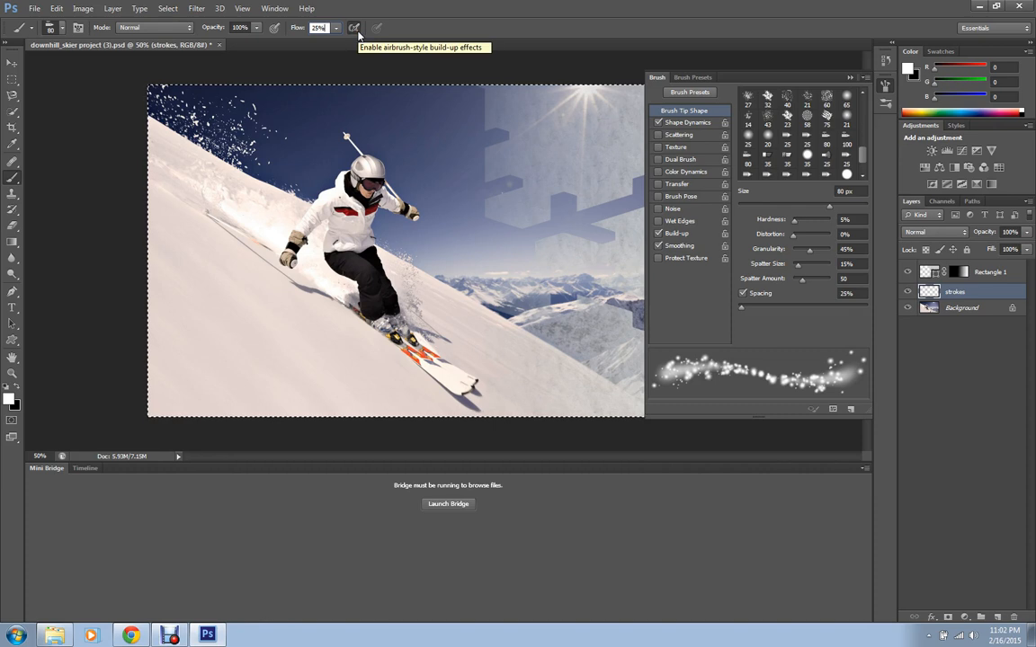
{"action": "left_click", "coordinate": [355, 30]}
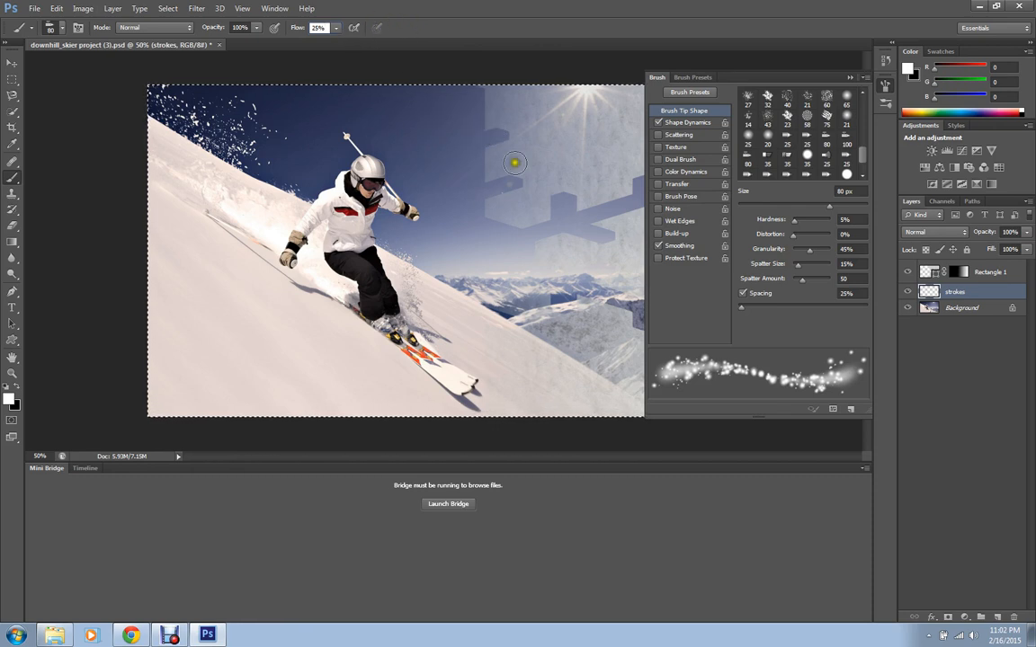
- Paint white snow spatter on the strokes layer in the sky behind the skier's helmet and back
{"action": "mouse_move", "coordinate": [271, 191]}
{"action": "left_mouse_down"}
{"action": "mouse_move", "coordinate": [155, 191]}
{"action": "mouse_move", "coordinate": [316, 182]}
{"action": "mouse_move", "coordinate": [253, 165]}
{"action": "mouse_move", "coordinate": [295, 188]}
{"action": "mouse_move", "coordinate": [280, 186]}
{"action": "mouse_move", "coordinate": [322, 184]}
{"action": "mouse_move", "coordinate": [274, 160]}
{"action": "mouse_move", "coordinate": [318, 187]}
{"action": "mouse_move", "coordinate": [255, 166]}
{"action": "mouse_move", "coordinate": [302, 188]}
{"action": "mouse_move", "coordinate": [234, 179]}
{"action": "mouse_move", "coordinate": [300, 204]}
{"action": "mouse_move", "coordinate": [241, 194]}
{"action": "mouse_move", "coordinate": [327, 173]}
{"action": "mouse_move", "coordinate": [269, 164]}
{"action": "mouse_move", "coordinate": [333, 166]}
{"action": "mouse_move", "coordinate": [269, 156]}
{"action": "mouse_move", "coordinate": [300, 167]}
{"action": "left_mouse_up"}
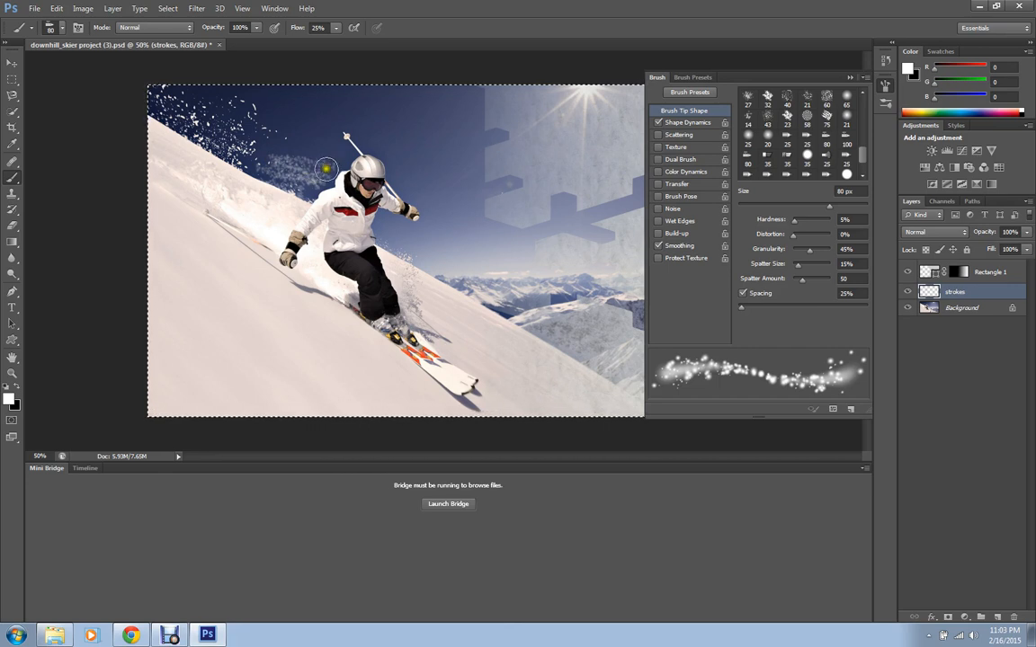
{"action": "left_click_drag", "start_coordinate": [278, 137], "coordinate": [323, 183]}
{"action": "mouse_move", "coordinate": [234, 167]}
{"action": "left_mouse_down"}
{"action": "mouse_move", "coordinate": [288, 169]}
{"action": "mouse_move", "coordinate": [294, 159]}
{"action": "left_mouse_up"}
{"action": "mouse_move", "coordinate": [223, 145]}
{"action": "left_mouse_down"}
{"action": "mouse_move", "coordinate": [295, 160]}
{"action": "mouse_move", "coordinate": [242, 145]}
{"action": "mouse_move", "coordinate": [267, 177]}
{"action": "mouse_move", "coordinate": [296, 184]}
{"action": "mouse_move", "coordinate": [229, 178]}
{"action": "mouse_move", "coordinate": [293, 193]}
{"action": "mouse_move", "coordinate": [336, 186]}
{"action": "mouse_move", "coordinate": [303, 179]}
{"action": "mouse_move", "coordinate": [338, 178]}
{"action": "mouse_move", "coordinate": [307, 167]}
{"action": "mouse_move", "coordinate": [344, 168]}
{"action": "mouse_move", "coordinate": [291, 162]}
{"action": "mouse_move", "coordinate": [297, 190]}
{"action": "mouse_move", "coordinate": [280, 189]}
{"action": "mouse_move", "coordinate": [307, 210]}
{"action": "mouse_move", "coordinate": [306, 194]}
{"action": "mouse_move", "coordinate": [282, 192]}
{"action": "mouse_move", "coordinate": [287, 153]}
{"action": "mouse_move", "coordinate": [239, 152]}
{"action": "mouse_move", "coordinate": [334, 169]}
{"action": "left_mouse_up"}
{"action": "left_click", "coordinate": [302, 180]}
{"action": "left_click", "coordinate": [305, 167]}
{"action": "left_click", "coordinate": [324, 167]}
{"action": "left_click", "coordinate": [278, 191]}
{"action": "left_click", "coordinate": [303, 205]}
{"action": "mouse_move", "coordinate": [256, 139]}
{"action": "left_mouse_down"}
{"action": "mouse_move", "coordinate": [324, 140]}
{"action": "mouse_move", "coordinate": [294, 200]}
{"action": "mouse_move", "coordinate": [295, 170]}
{"action": "mouse_move", "coordinate": [316, 165]}
{"action": "left_mouse_up"}
{"action": "left_click", "coordinate": [265, 180]}
- Try white snow spatter over the skier's legs, the snow around the rear arm and the spray behind
{"action": "left_click_drag", "start_coordinate": [320, 256], "coordinate": [372, 300]}
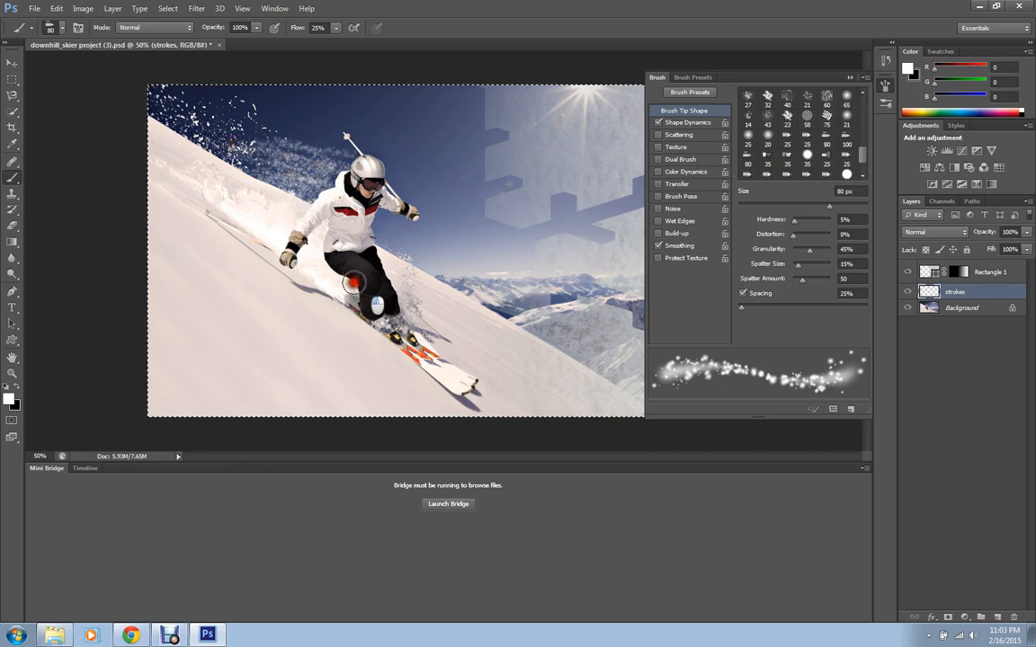
{"action": "mouse_move", "coordinate": [262, 230]}
{"action": "left_mouse_down"}
{"action": "mouse_move", "coordinate": [358, 271]}
{"action": "mouse_move", "coordinate": [365, 287]}
{"action": "left_mouse_up"}
{"action": "left_click_drag", "start_coordinate": [309, 266], "coordinate": [351, 296]}
{"action": "left_click_drag", "start_coordinate": [286, 234], "coordinate": [335, 266]}
{"action": "left_click_drag", "start_coordinate": [261, 207], "coordinate": [343, 226]}
{"action": "mouse_move", "coordinate": [280, 176]}
{"action": "left_mouse_down"}
{"action": "mouse_move", "coordinate": [328, 208]}
{"action": "mouse_move", "coordinate": [306, 178]}
{"action": "mouse_move", "coordinate": [320, 202]}
{"action": "left_mouse_up"}
{"action": "mouse_move", "coordinate": [237, 146]}
{"action": "left_mouse_down"}
{"action": "mouse_move", "coordinate": [264, 163]}
{"action": "mouse_move", "coordinate": [185, 146]}
{"action": "left_mouse_up"}
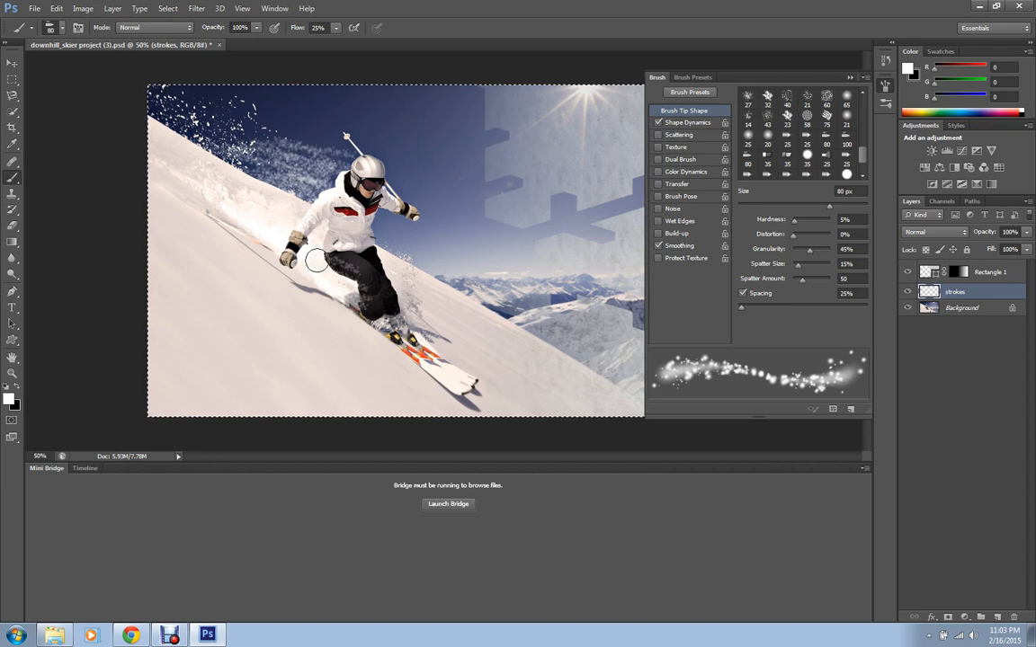
- Set the brush flow to 100% and paint a white spatter stroke along the snow spray behind the skier
{"action": "left_click", "coordinate": [335, 27]}
{"action": "left_click_drag", "start_coordinate": [336, 42], "coordinate": [396, 49]}
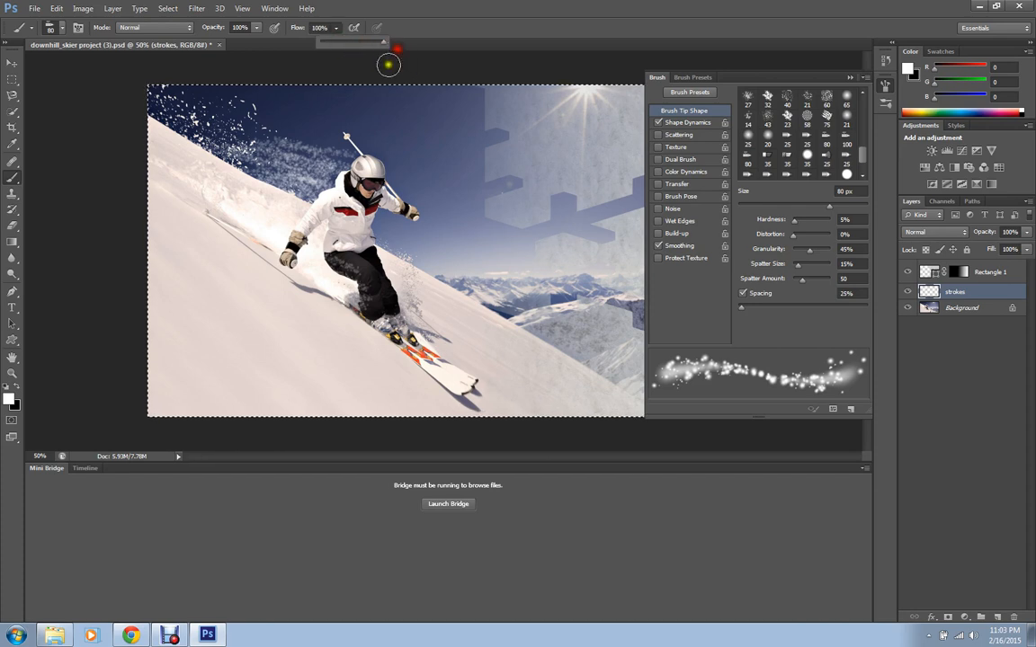
{"action": "mouse_move", "coordinate": [294, 170]}
{"action": "left_mouse_down"}
{"action": "mouse_move", "coordinate": [327, 186]}
{"action": "mouse_move", "coordinate": [305, 192]}
{"action": "mouse_move", "coordinate": [311, 199]}
{"action": "mouse_move", "coordinate": [333, 168]}
{"action": "mouse_move", "coordinate": [231, 167]}
{"action": "left_mouse_up"}
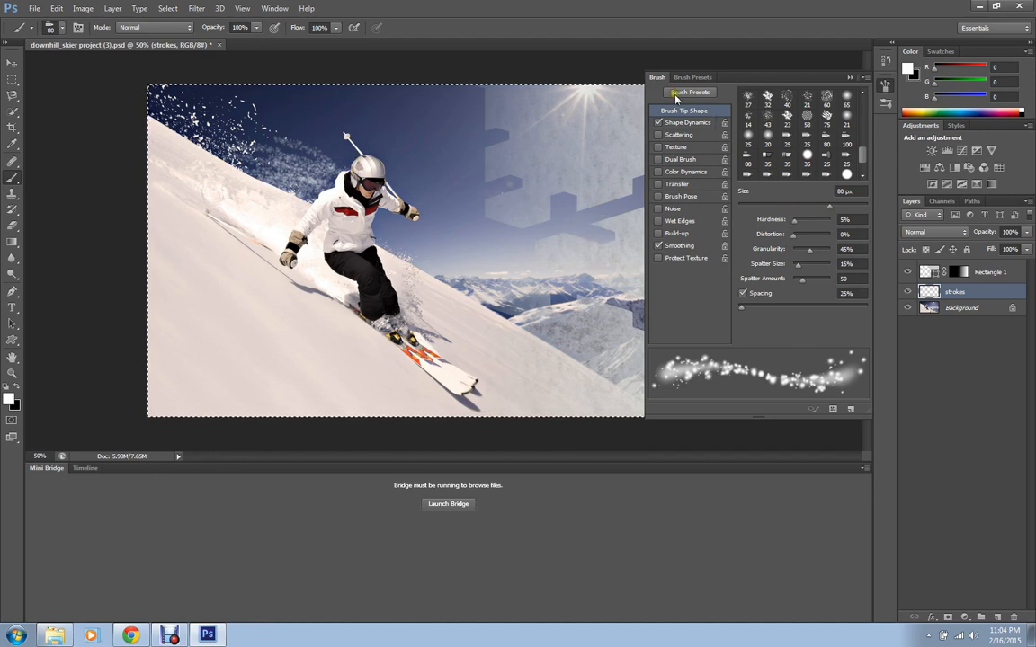
- Set the brush flow to 69% and paint white spatter over the skier's legs and the spray behind the skier
{"action": "left_click", "coordinate": [335, 28]}
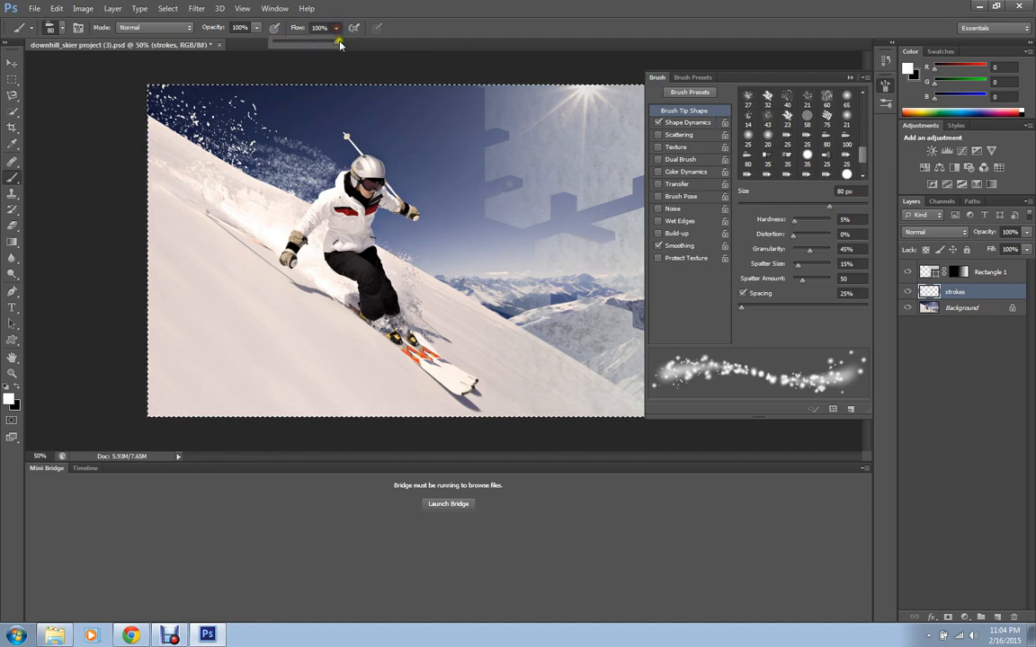
{"action": "left_click_drag", "start_coordinate": [322, 43], "coordinate": [317, 41]}
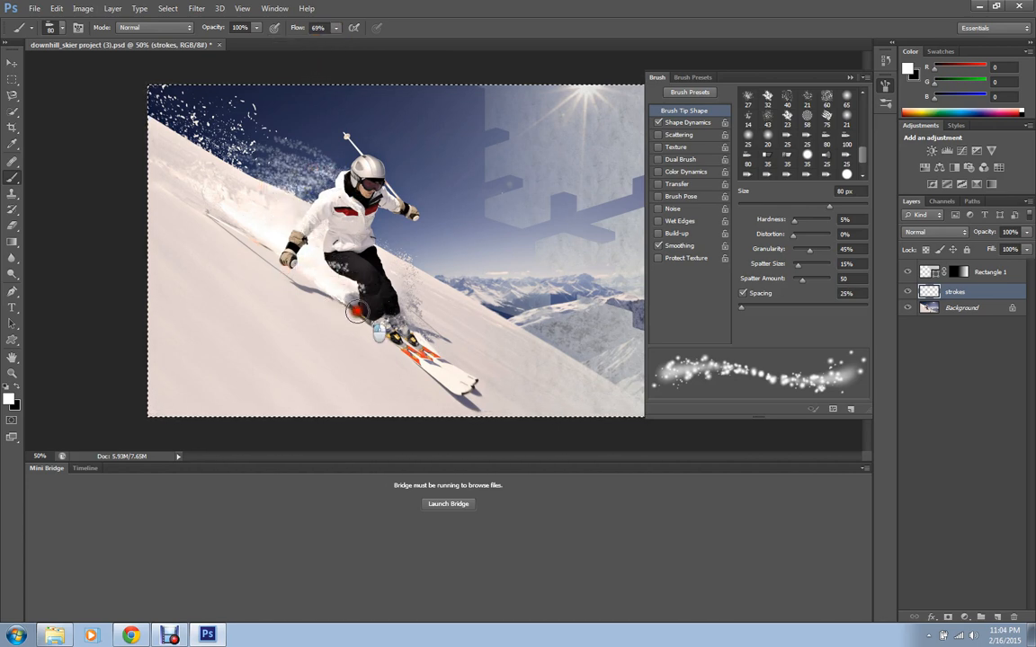
{"action": "mouse_move", "coordinate": [314, 175]}
{"action": "left_mouse_down"}
{"action": "mouse_move", "coordinate": [289, 147]}
{"action": "mouse_move", "coordinate": [244, 134]}
{"action": "mouse_move", "coordinate": [268, 166]}
{"action": "mouse_move", "coordinate": [214, 154]}
{"action": "mouse_move", "coordinate": [315, 200]}
{"action": "left_mouse_up"}
{"action": "left_click", "coordinate": [212, 186]}
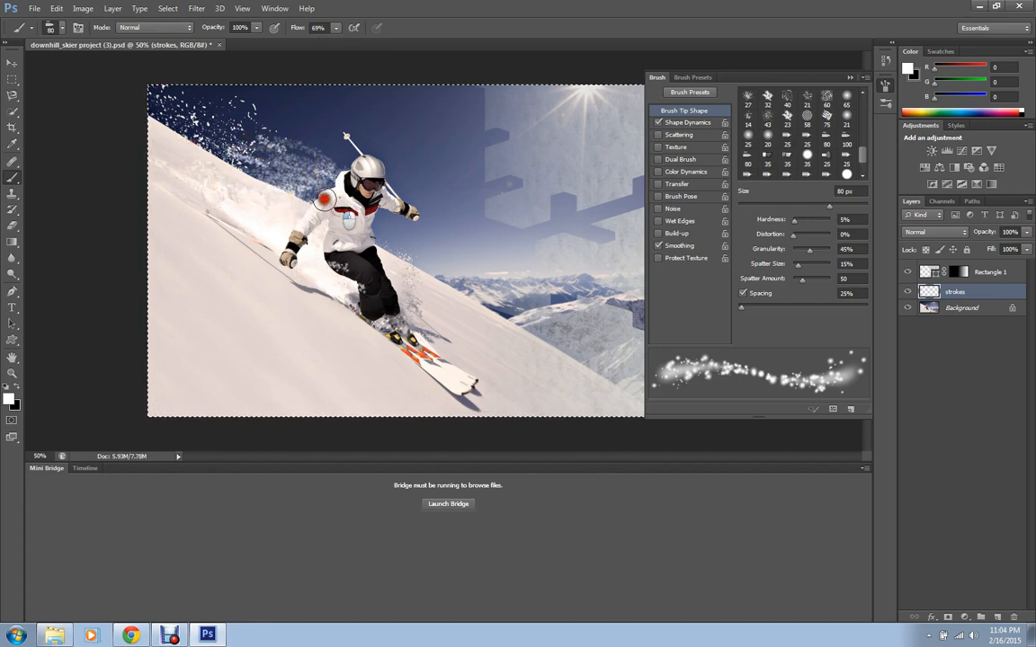
{"action": "left_click", "coordinate": [244, 189]}
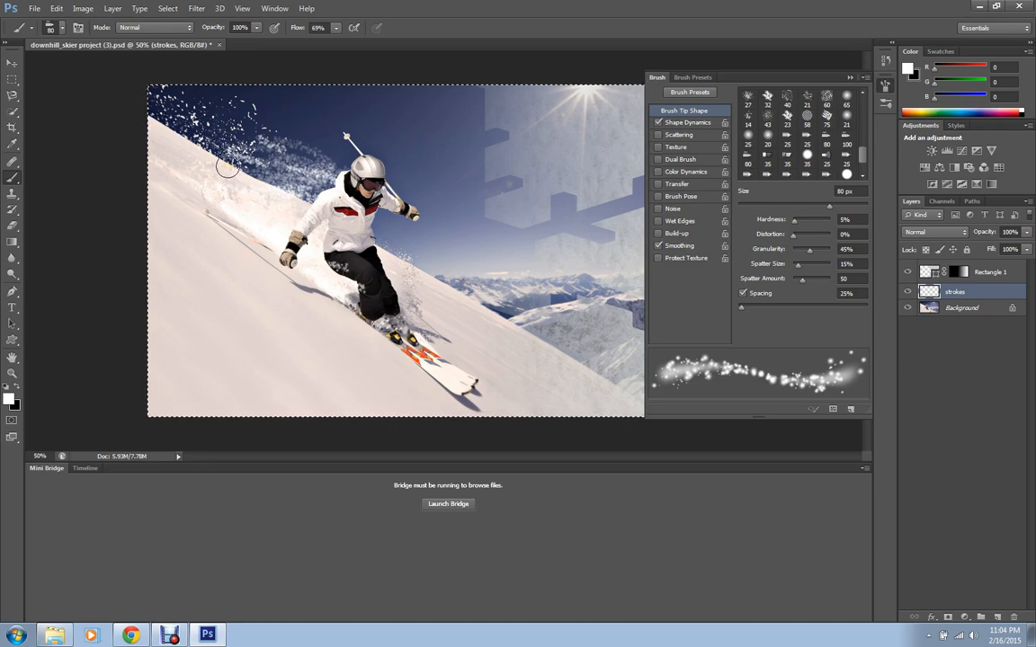
- Switch Quick Mask mode on and back off, and set the brush opacity to 10%
{"action": "key", "text": "q"}
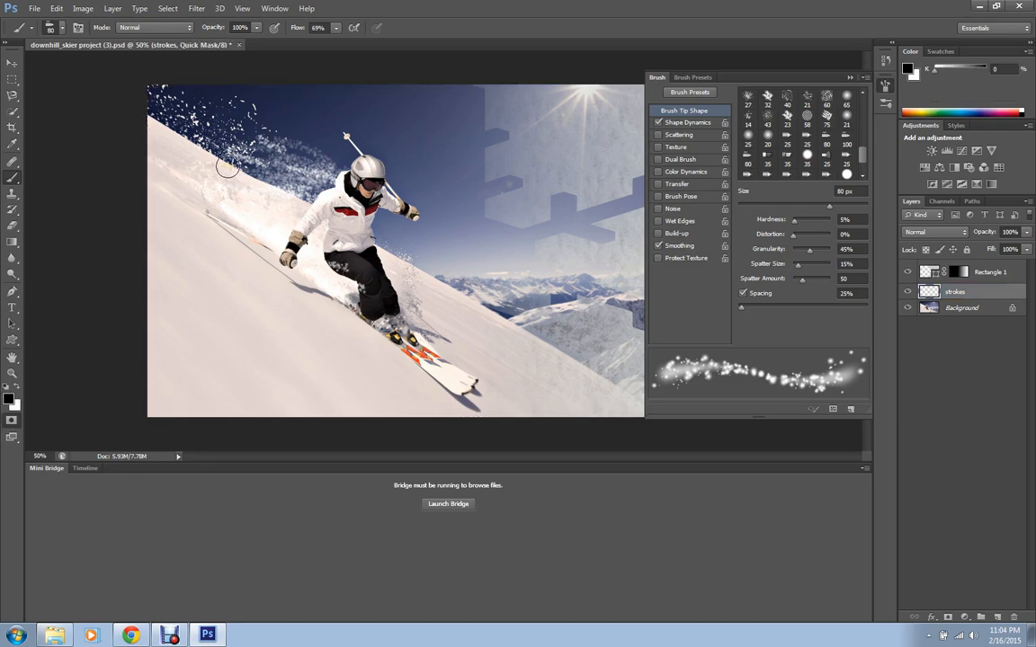
{"action": "key", "text": "q"}
{"action": "key", "text": "1"}
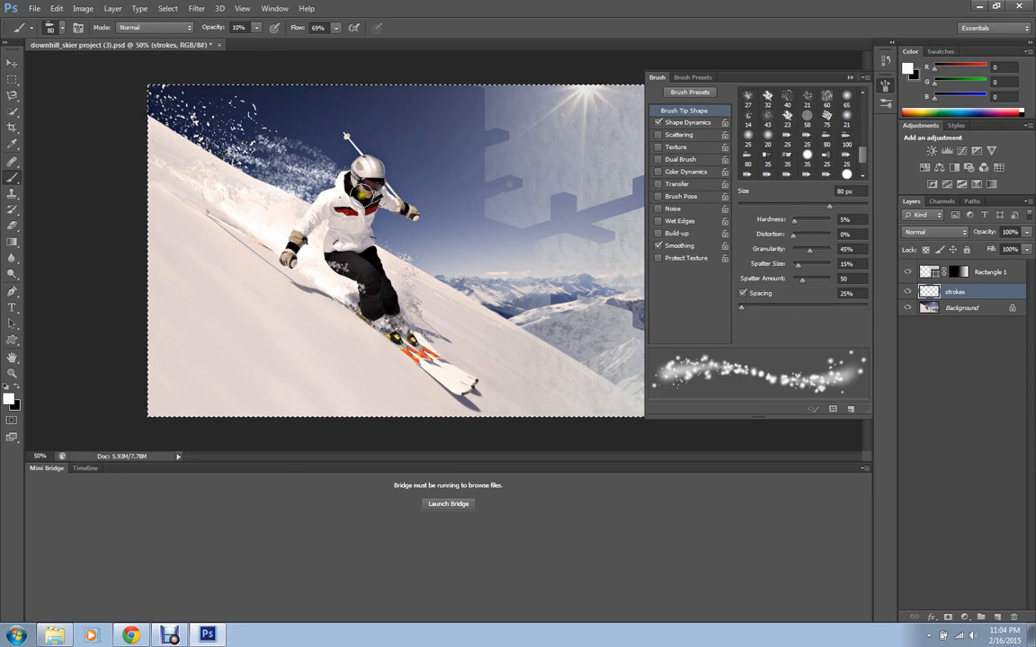
{"action": "left_click", "coordinate": [553, 173]}
- Save the current brush as a new preset named "Airbrush snow" with its brush size captured
{"action": "left_click", "coordinate": [849, 411]}
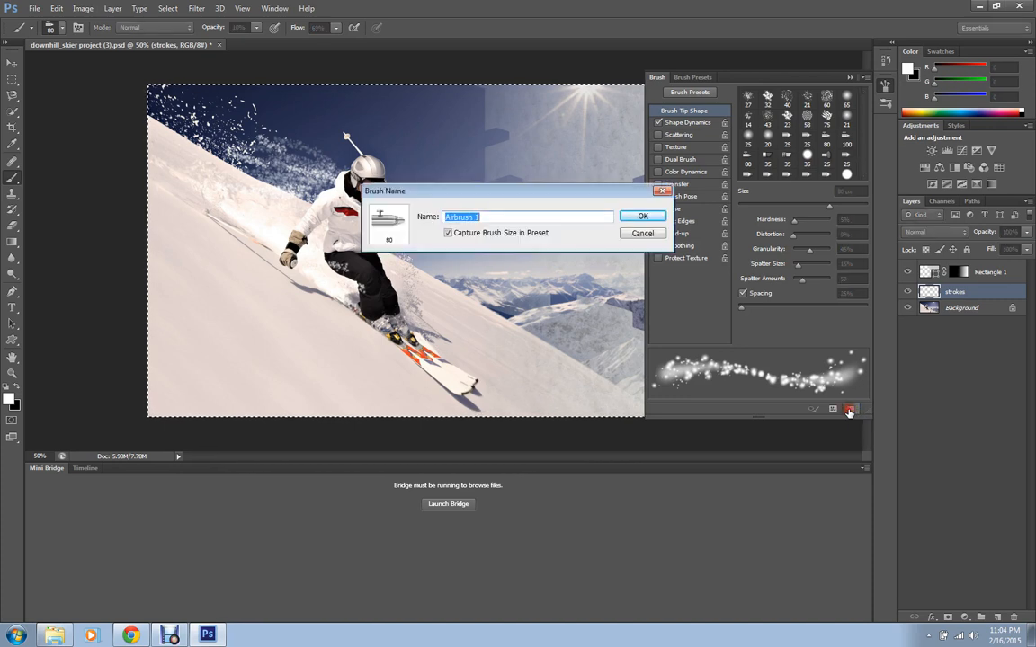
{"action": "left_click", "coordinate": [495, 216]}
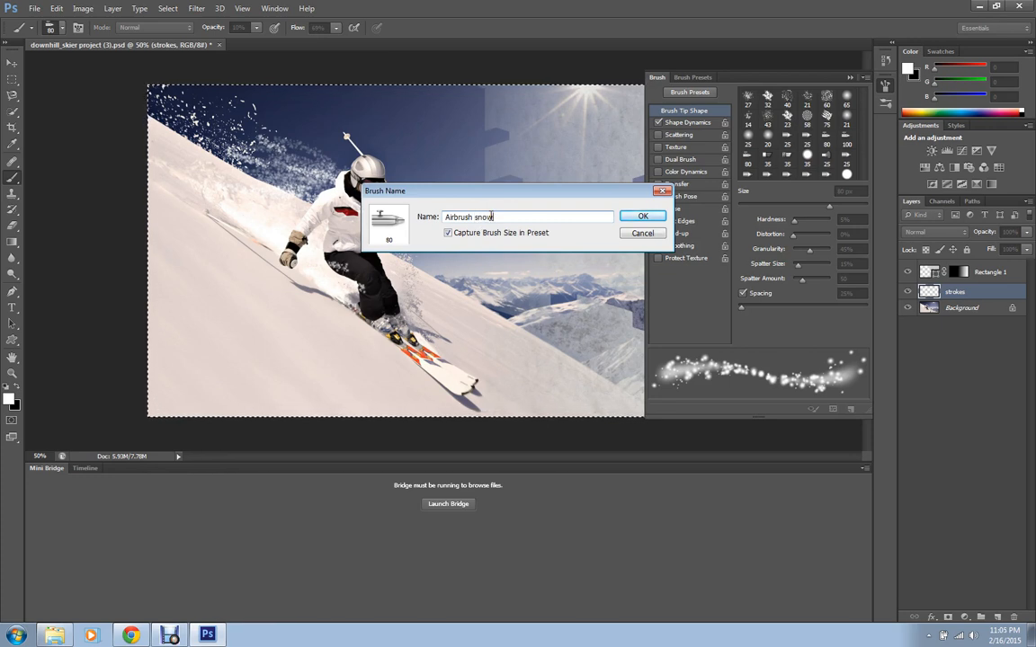
{"action": "left_click", "coordinate": [641, 218]}
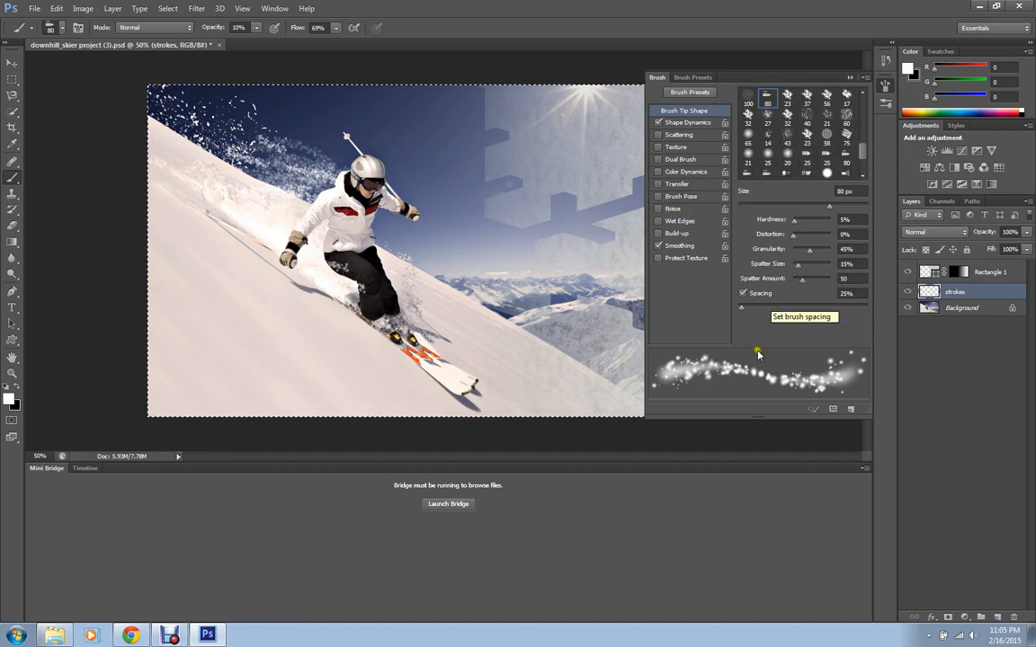
- Look up the Airbrush snow preset in the brush presets list and return to the brush tip settings
{"action": "left_click", "coordinate": [697, 78]}
{"action": "mouse_move", "coordinate": [866, 358]}
{"action": "left_mouse_down"}
{"action": "mouse_move", "coordinate": [853, 203]}
{"action": "mouse_move", "coordinate": [869, 359]}
{"action": "mouse_move", "coordinate": [859, 381]}
{"action": "left_mouse_up"}
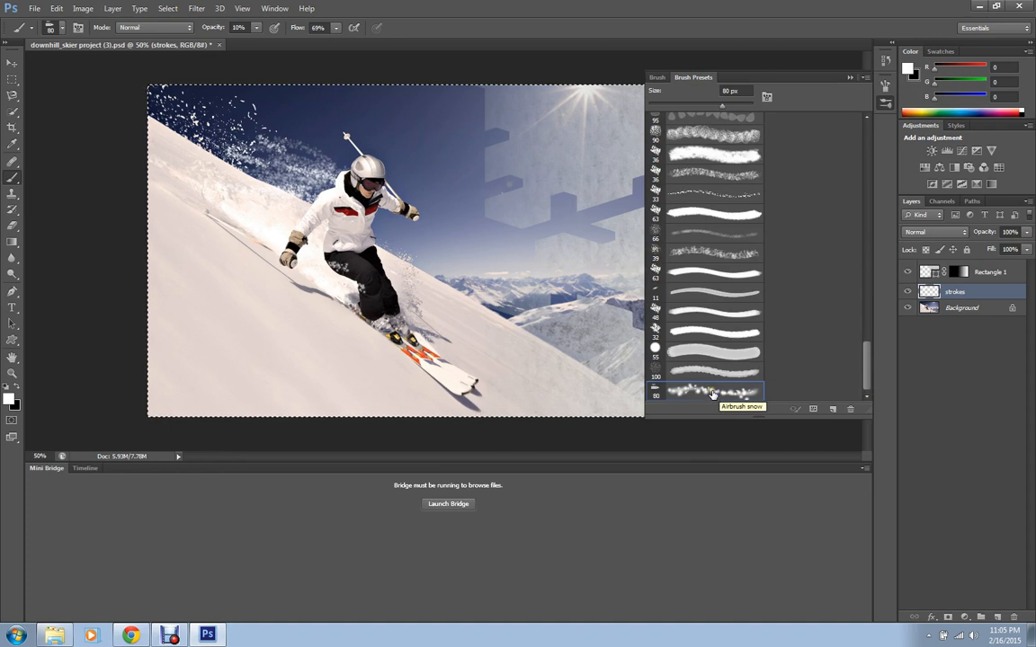
{"action": "left_click_drag", "start_coordinate": [866, 364], "coordinate": [863, 126]}
{"action": "left_click", "coordinate": [658, 77]}
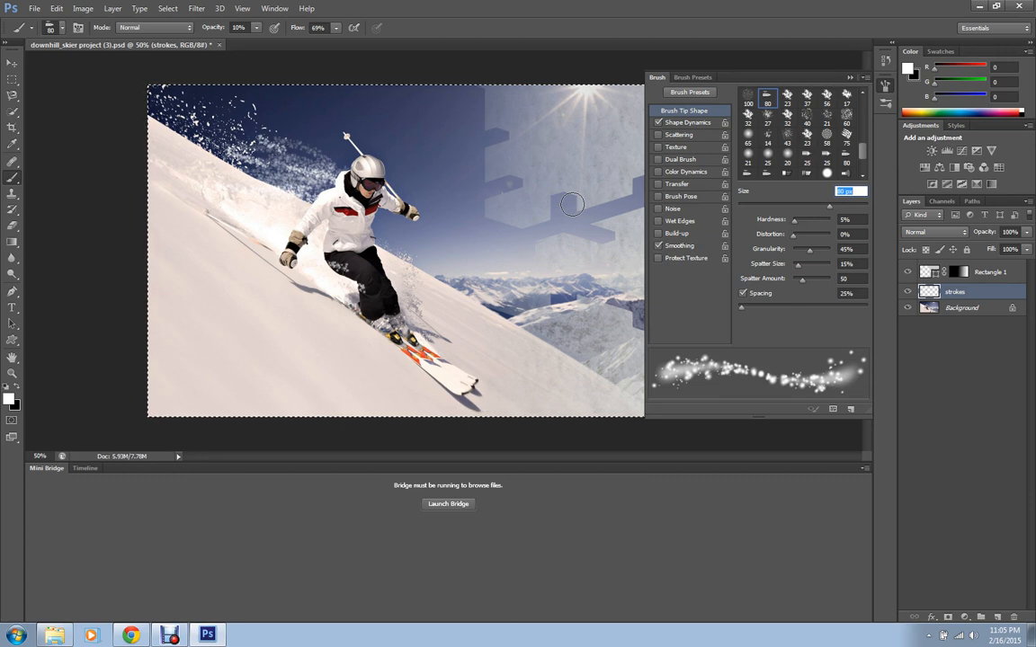
{"action": "left_click", "coordinate": [547, 167]}
{"action": "left_click", "coordinate": [633, 96]}
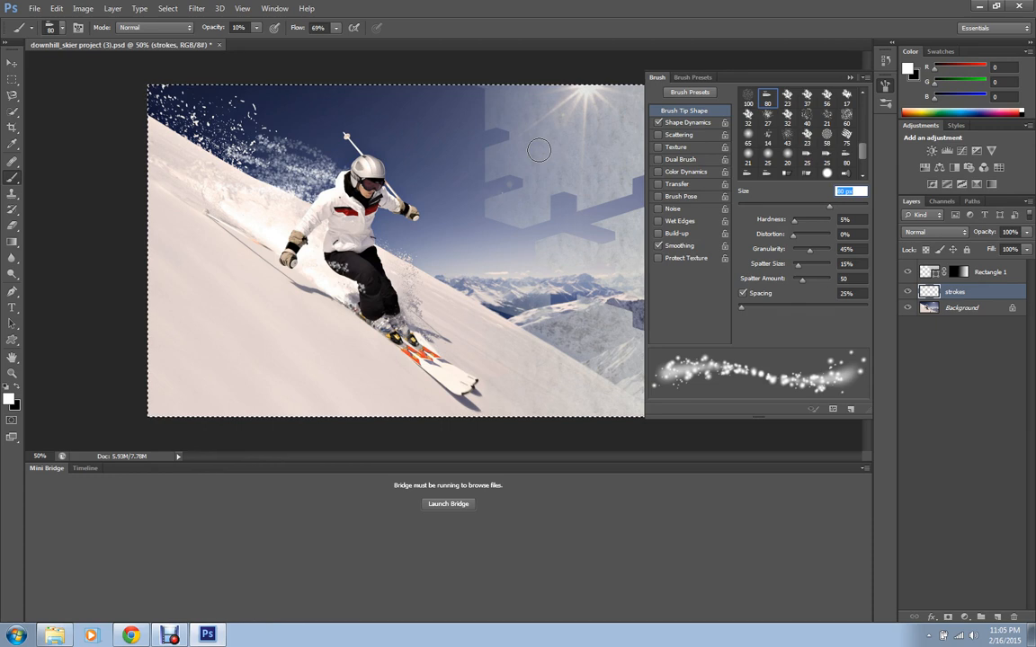
- Save the downhill_skier project (3).psd document
{"action": "left_click", "coordinate": [34, 9]}
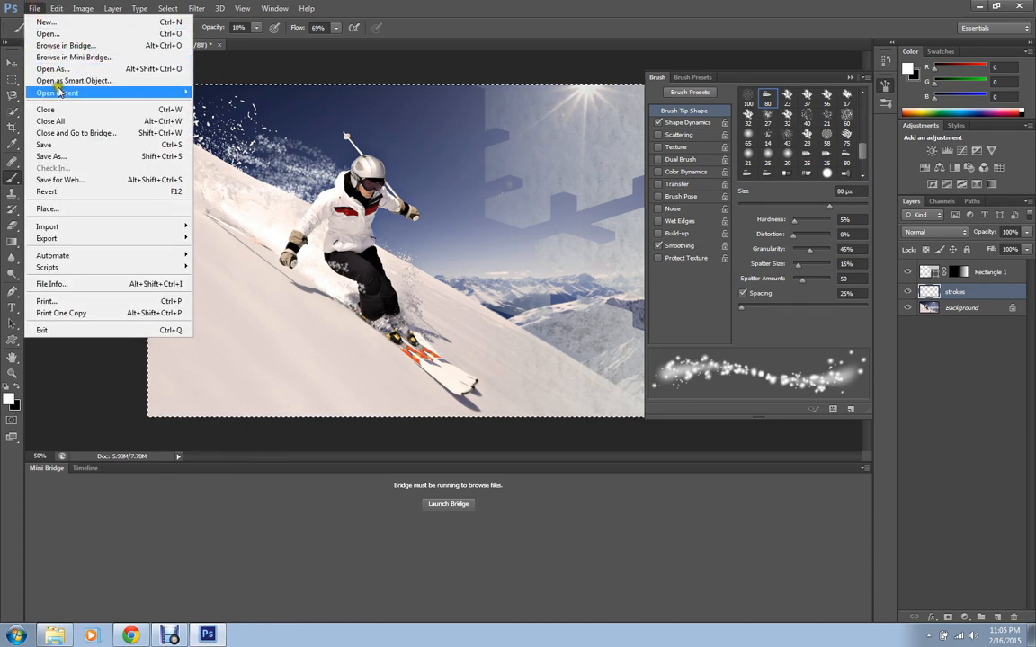
{"action": "left_click", "coordinate": [56, 8]}
{"action": "mouse_move", "coordinate": [34, 9]}
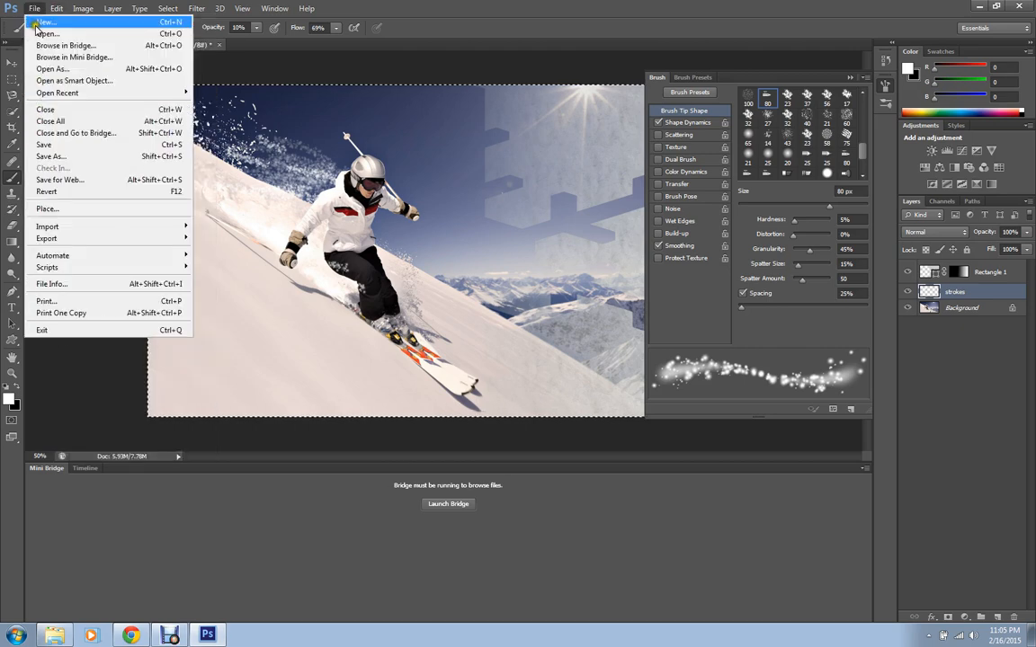
{"action": "left_click", "coordinate": [50, 146]}
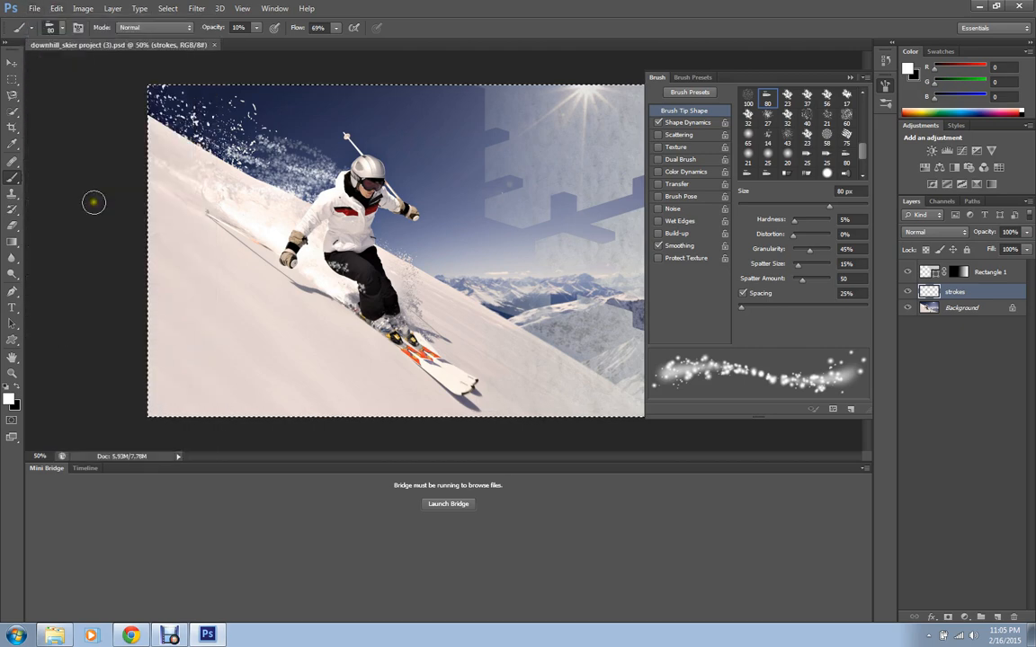